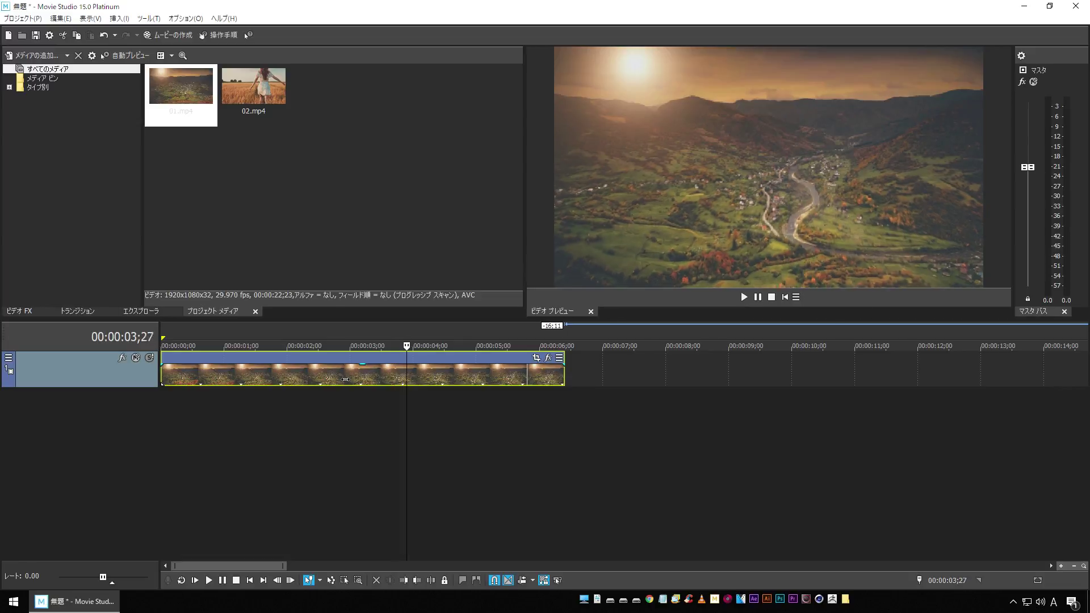
Add 02.mp4 on a new track starting at 00:00:04;00 and trim its end to about 13 seconds.
drag(249, 88, 419, 420)
scroll(73, 434, right, 5)
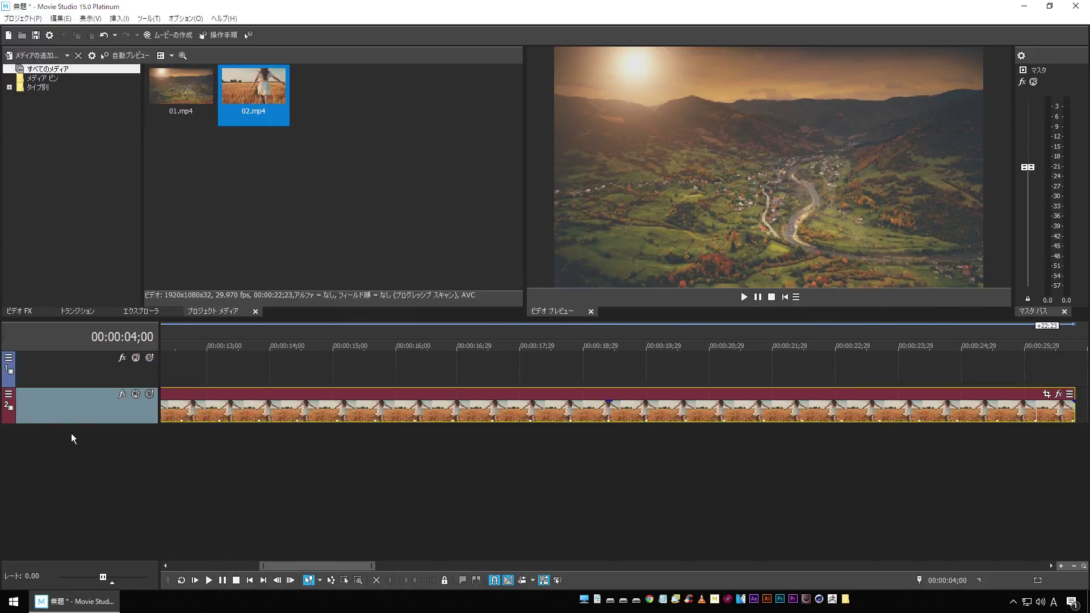
drag(1075, 416, 224, 466)
drag(294, 564, 185, 563)
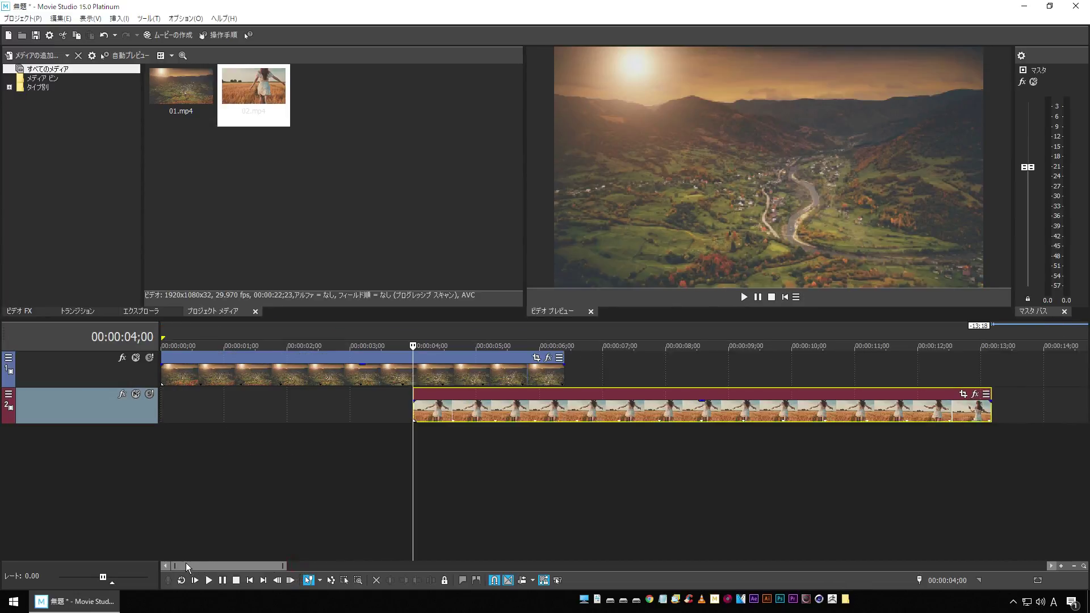
Move the 02 clip's track above the 01 track and play the timeline from the start.
drag(79, 406, 80, 366)
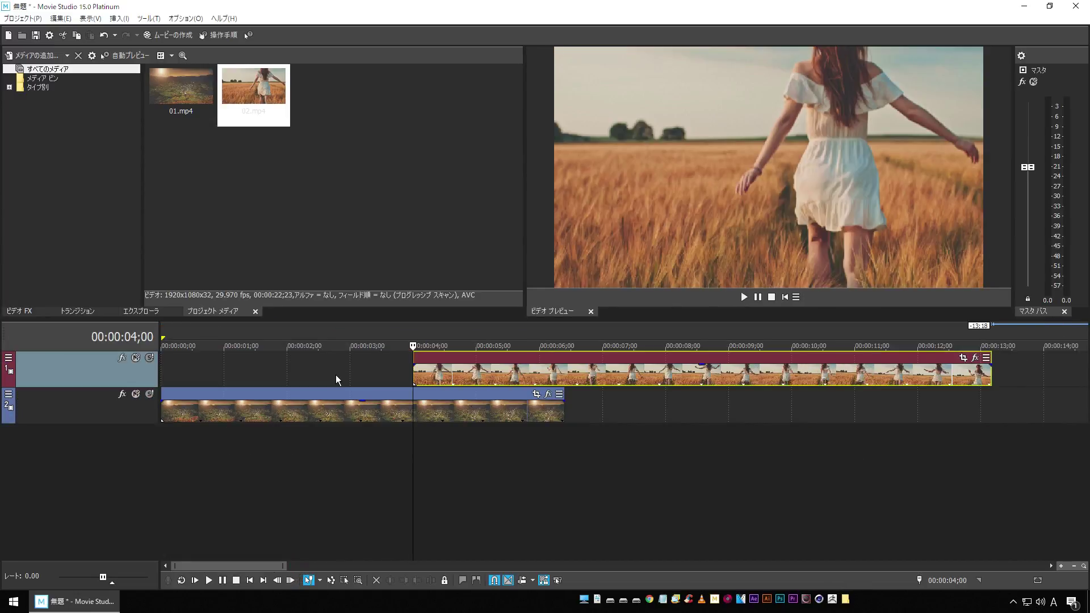
click(785, 297)
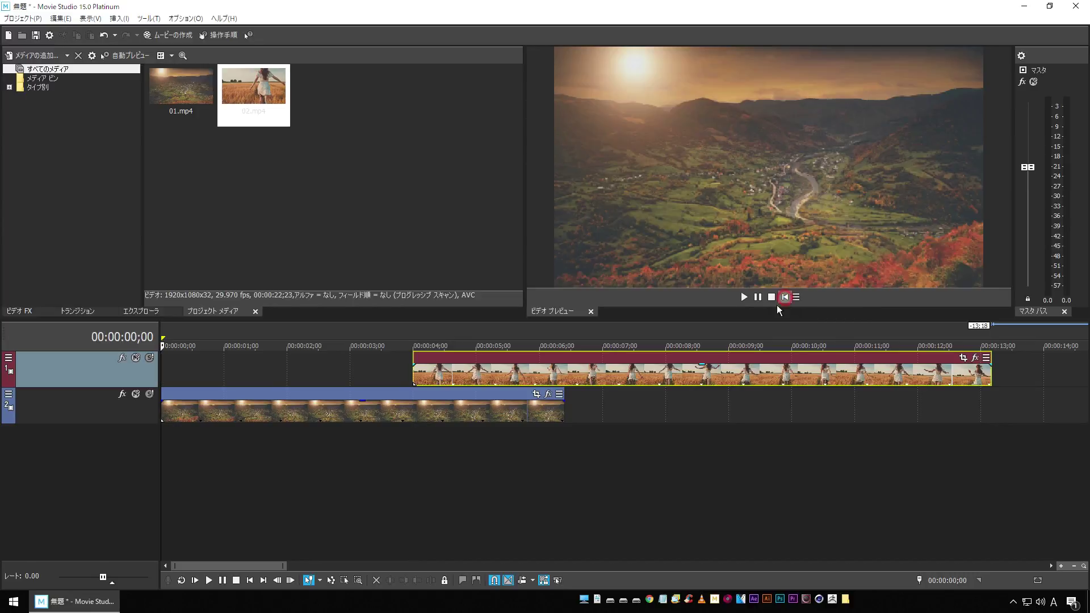
key(space)
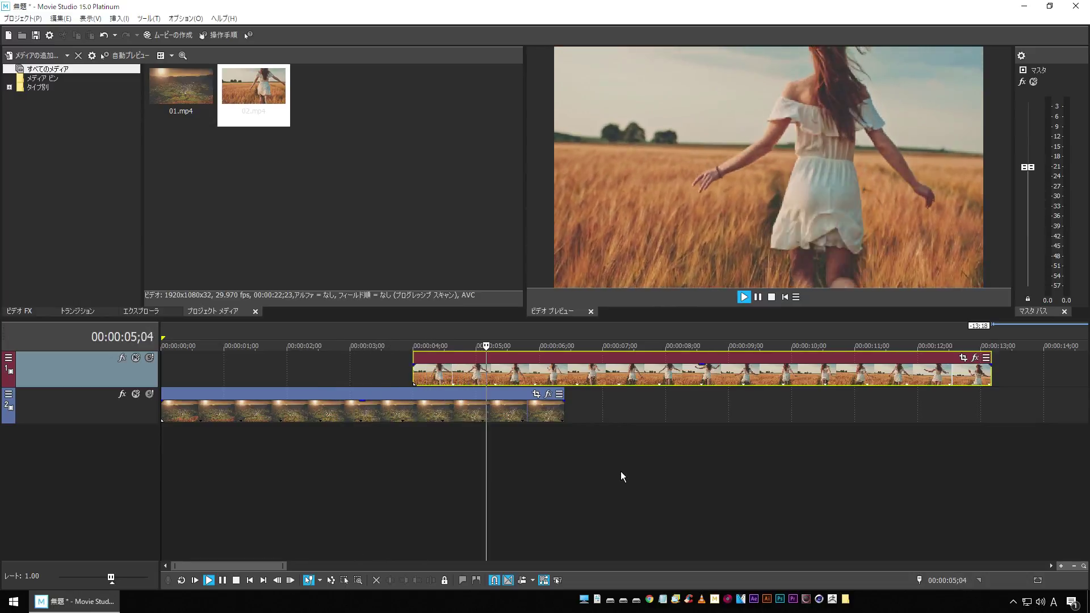
Trim the 01 clip to end at about 5 seconds and the 02 clip to end at about 8.5 seconds.
drag(563, 415, 484, 415)
key(space)
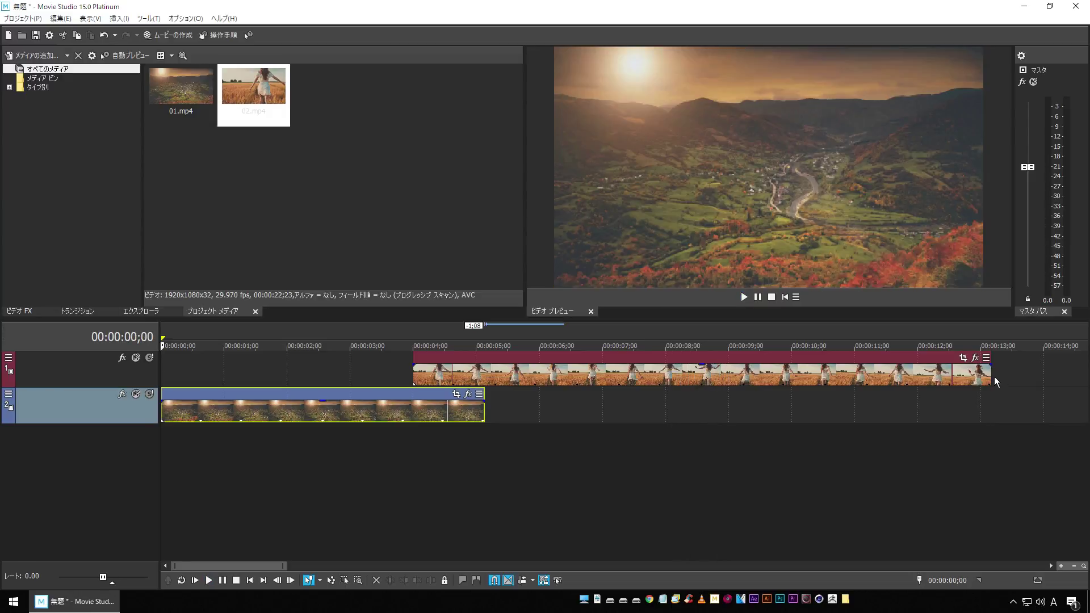
drag(991, 378, 702, 377)
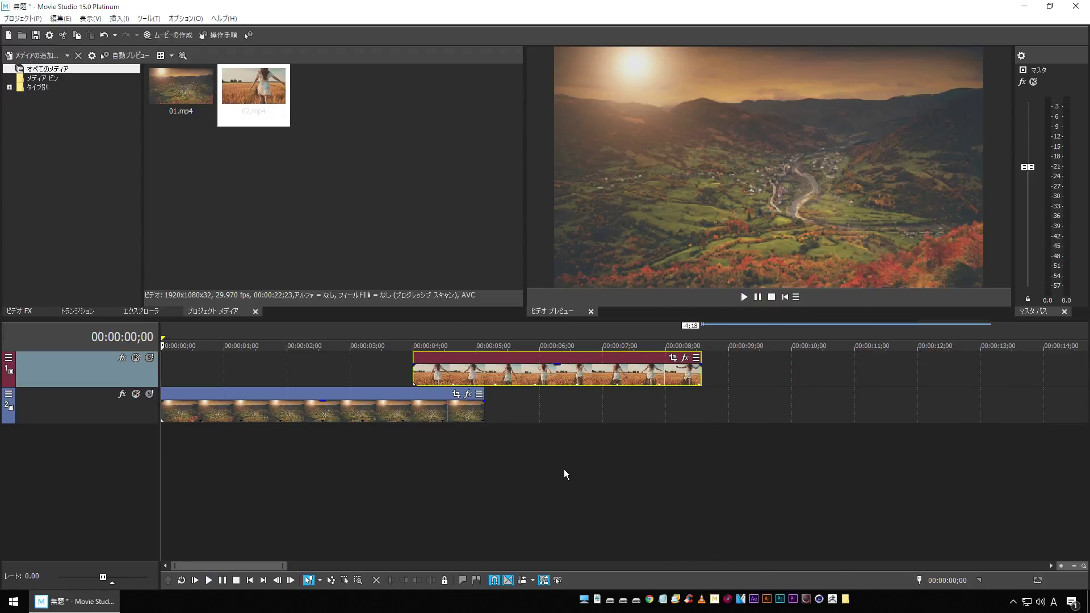
Mute the upper track and add the VEGAS ピクチャ・イン・ピクチャ (picture-in-picture) effect to the 01 clip.
click(139, 359)
click(413, 381)
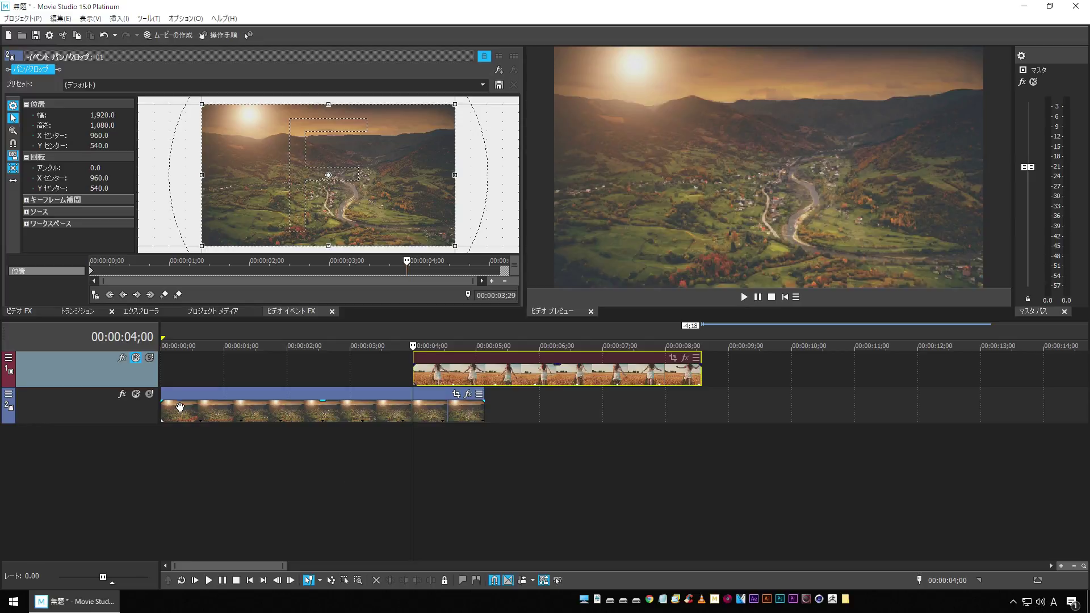
click(469, 394)
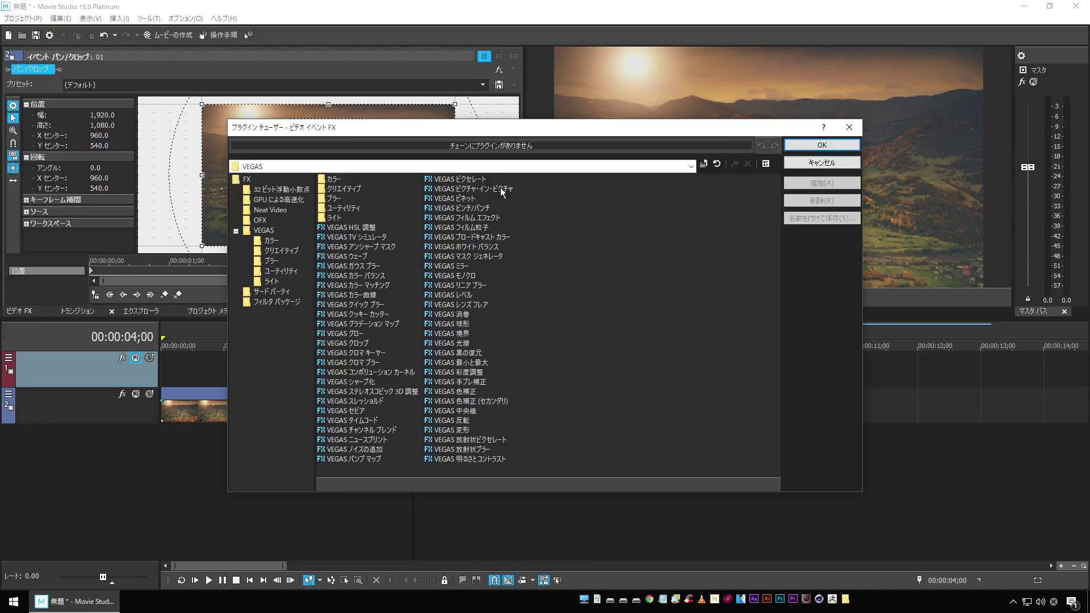
click(500, 189)
click(823, 183)
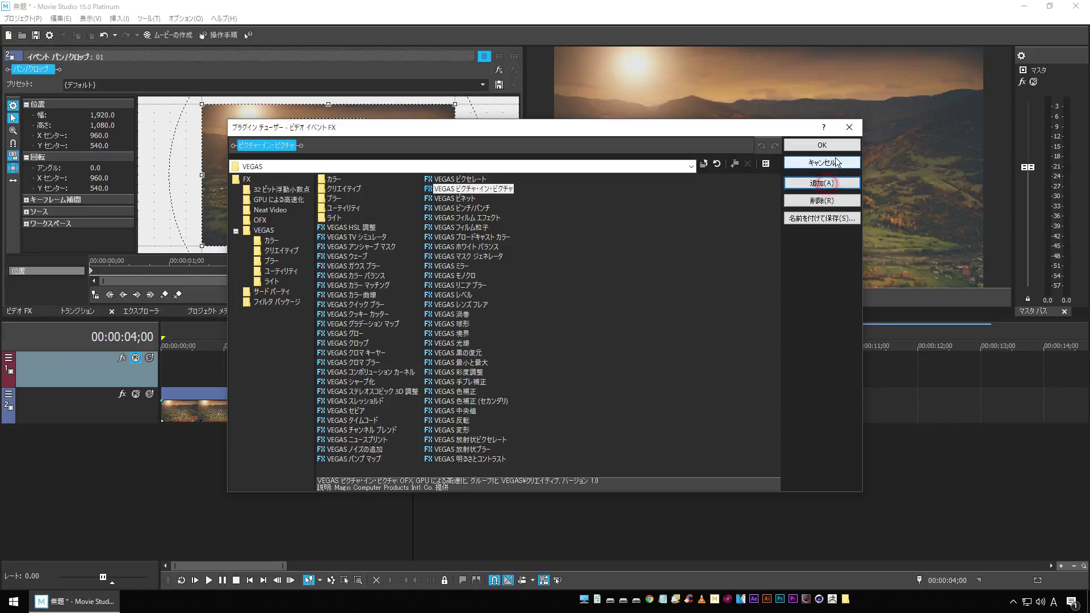
click(822, 145)
Set the 01 clip's picture-in-picture scale to 1, enable scale animation and add a keyframe at 00:00:04;00.
drag(50, 135, 75, 144)
click(186, 136)
text(1)
key(Return)
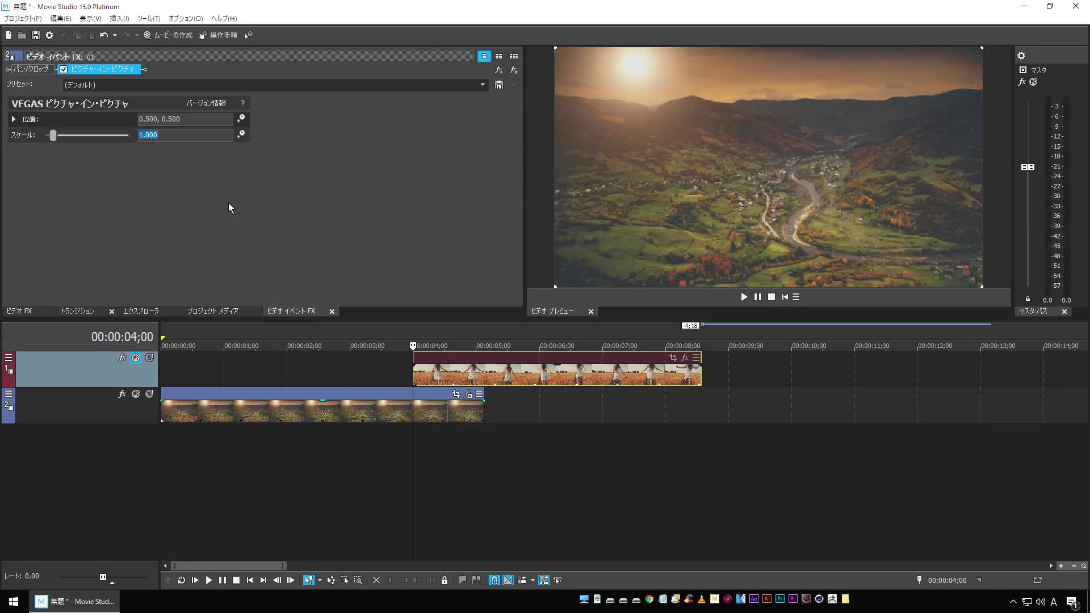
click(241, 134)
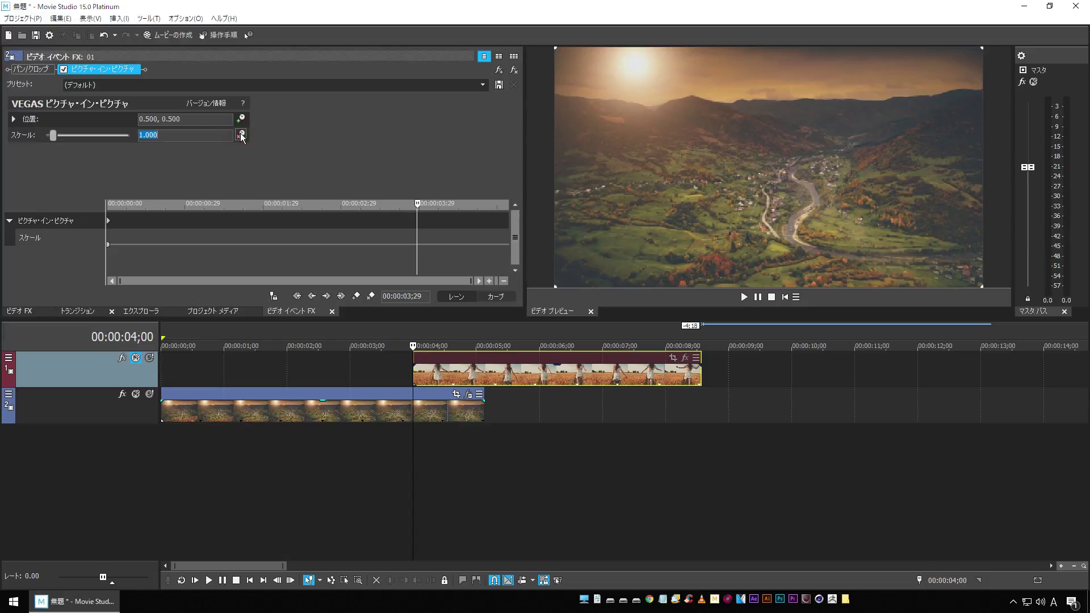
click(272, 296)
click(356, 296)
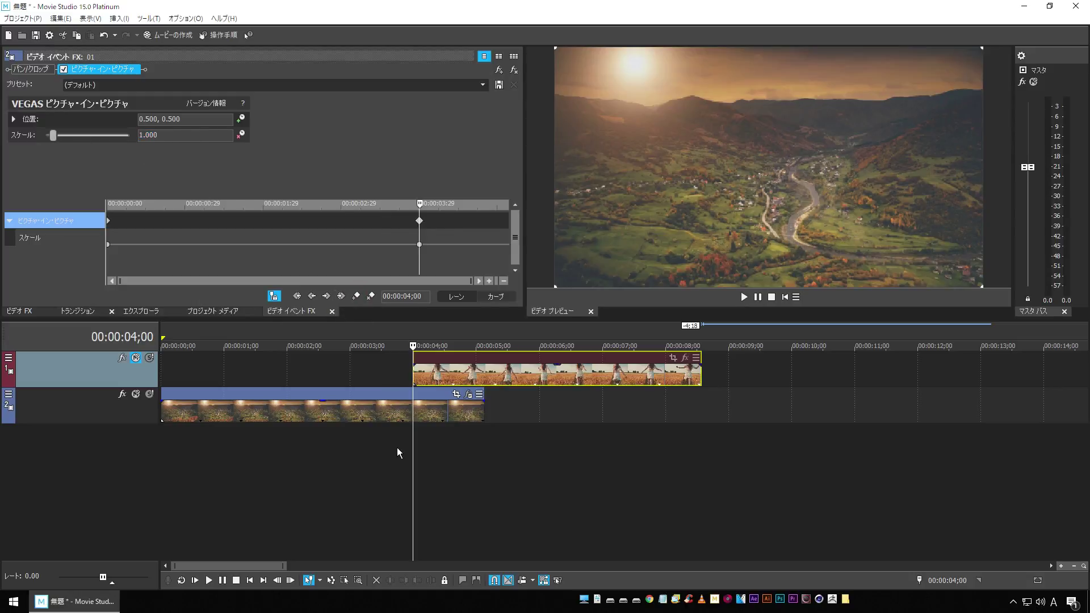
Add a scale keyframe of 6 for the 01 clip at 00:00:04;08.
key(space)
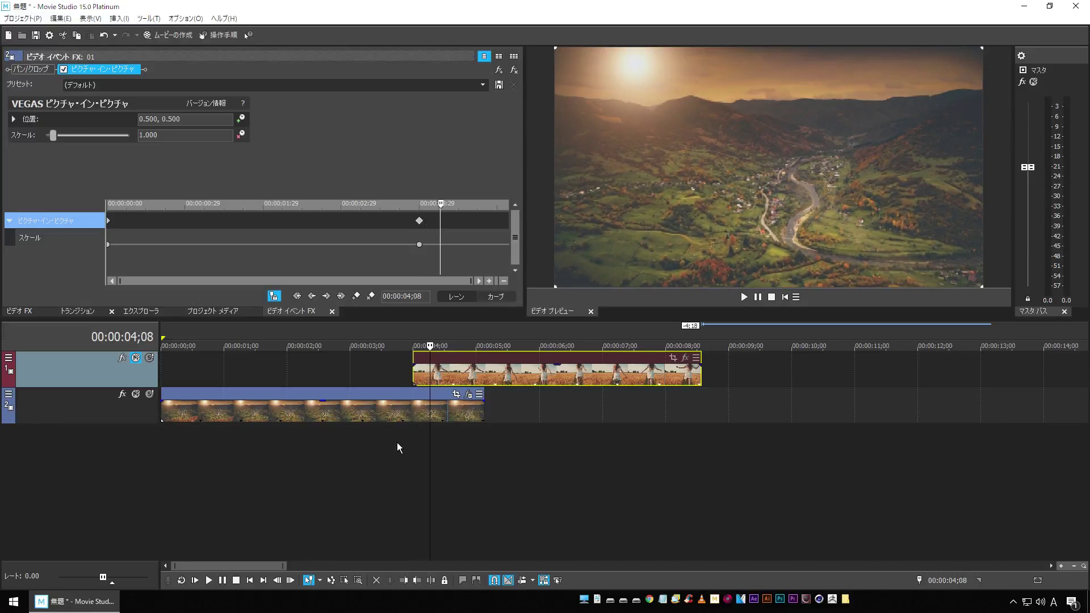
click(143, 135)
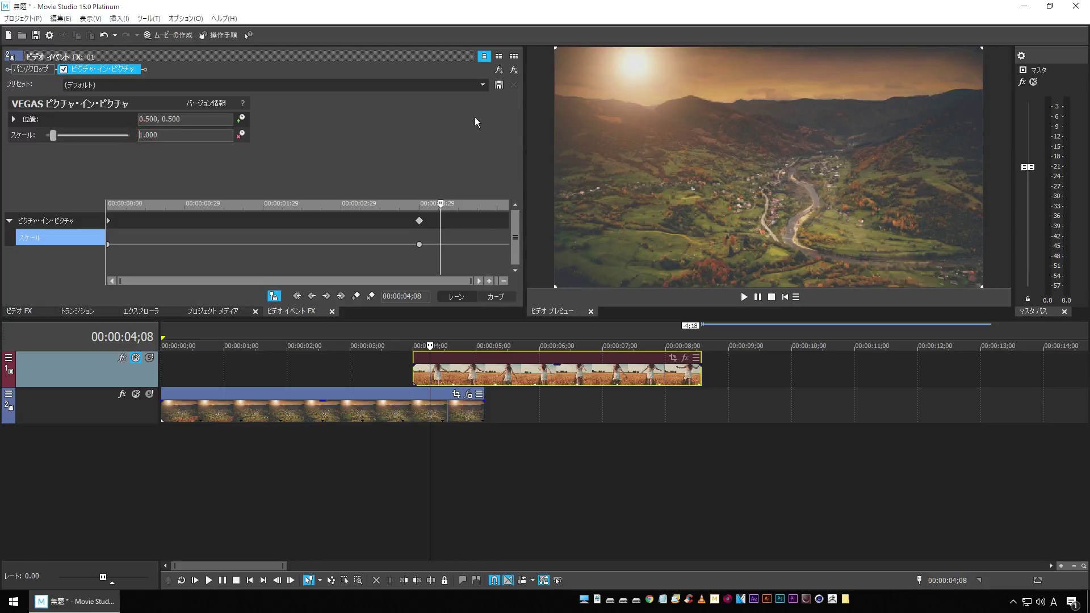
text(6)
key(Return)
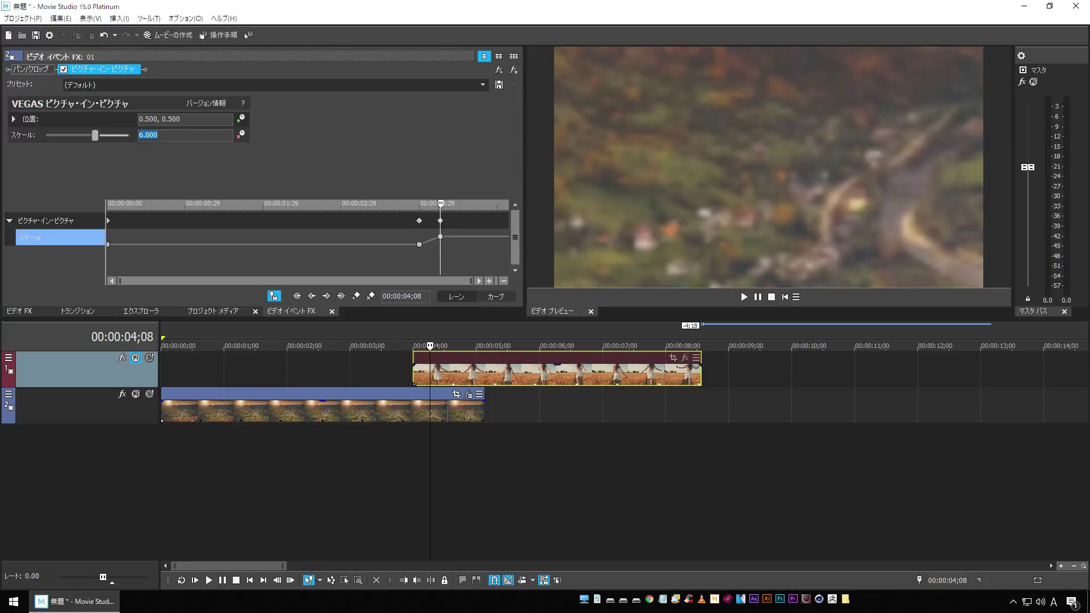
Play back the 01 clip's zoom-in repeatedly from 00:00:03;13 to check the animation.
click(377, 462)
key(space)
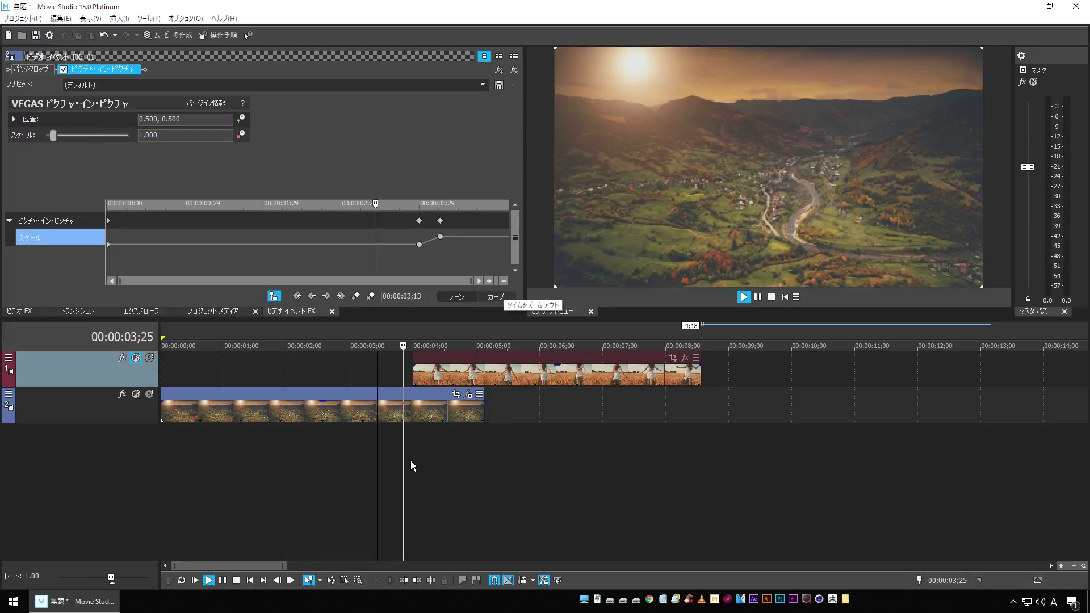
key(space)
key(space)
key(space)
key(space)
key(space)
key(space)
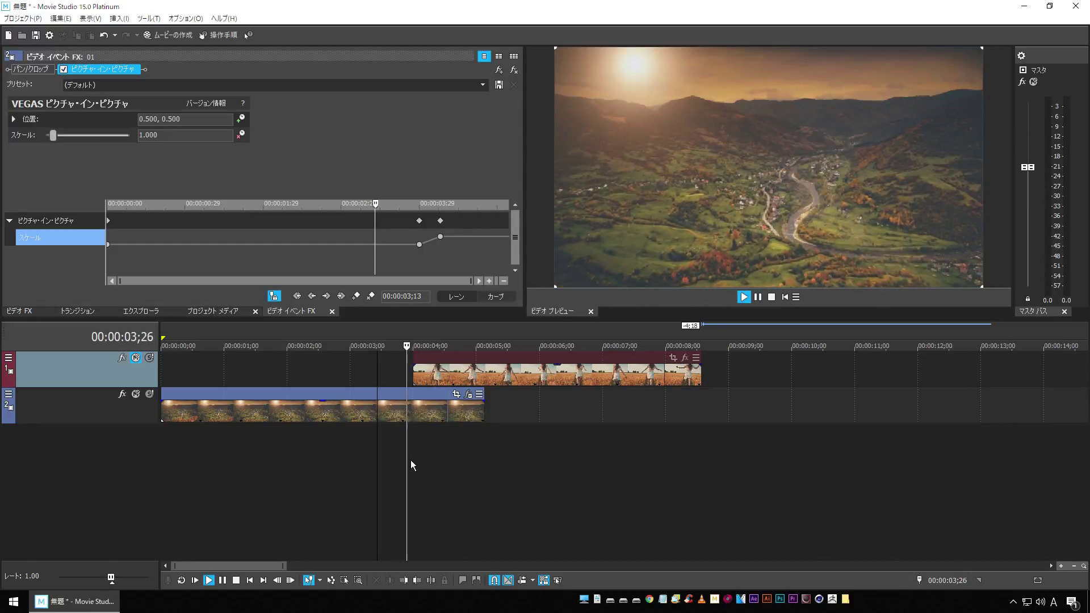
key(space)
key(space)
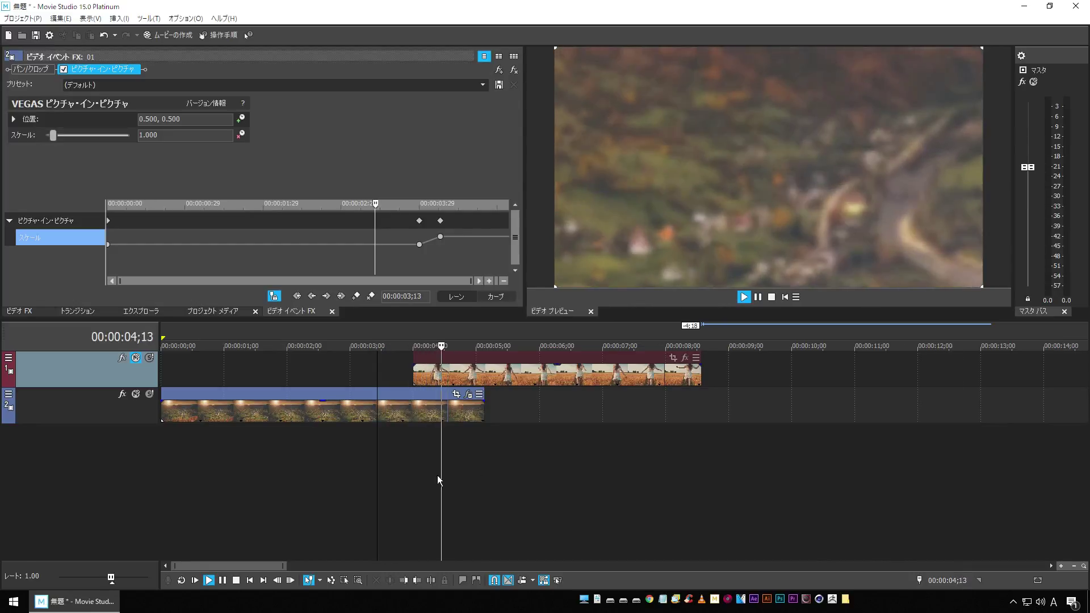
key(space)
Set the preview quality to 最高 (Best) and inspect the zoomed frame at 00:00:04;05.
right_click(604, 239)
mouse_move(641, 406)
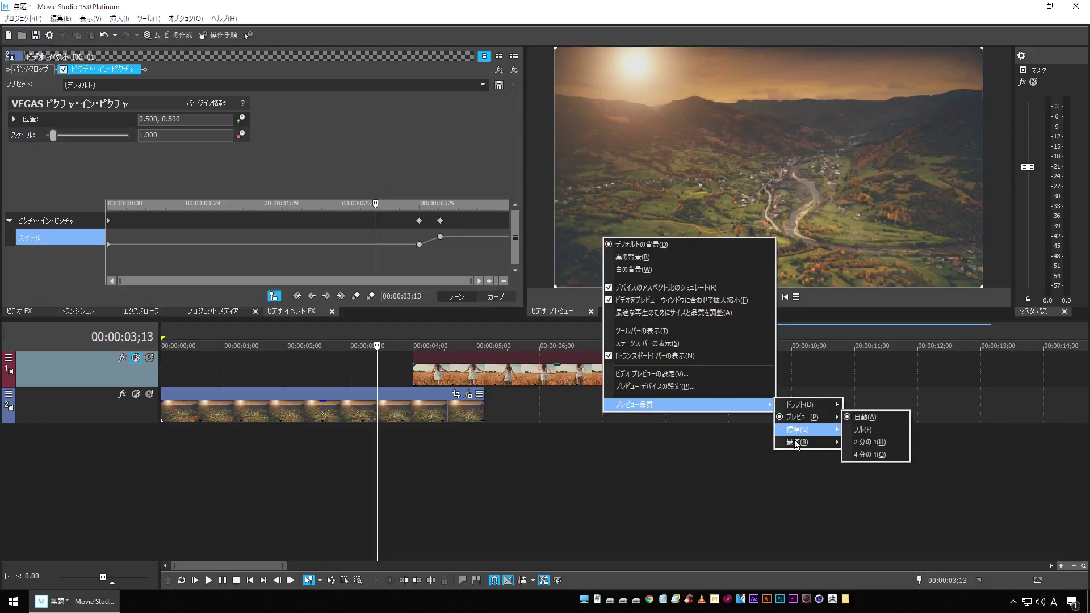
click(866, 454)
key(space)
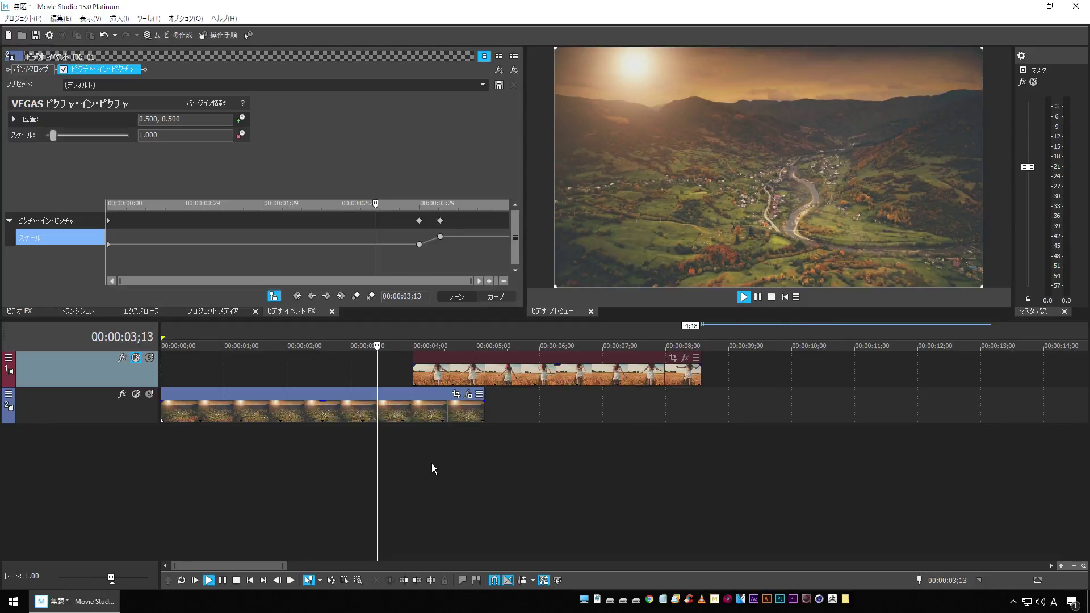
click(378, 456)
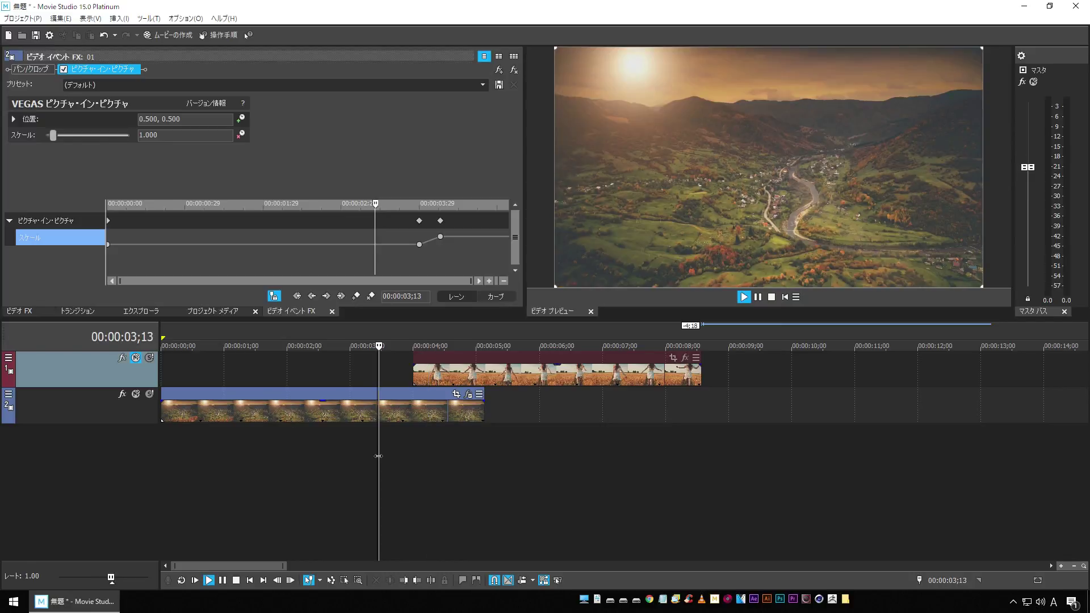
key(space)
click(424, 454)
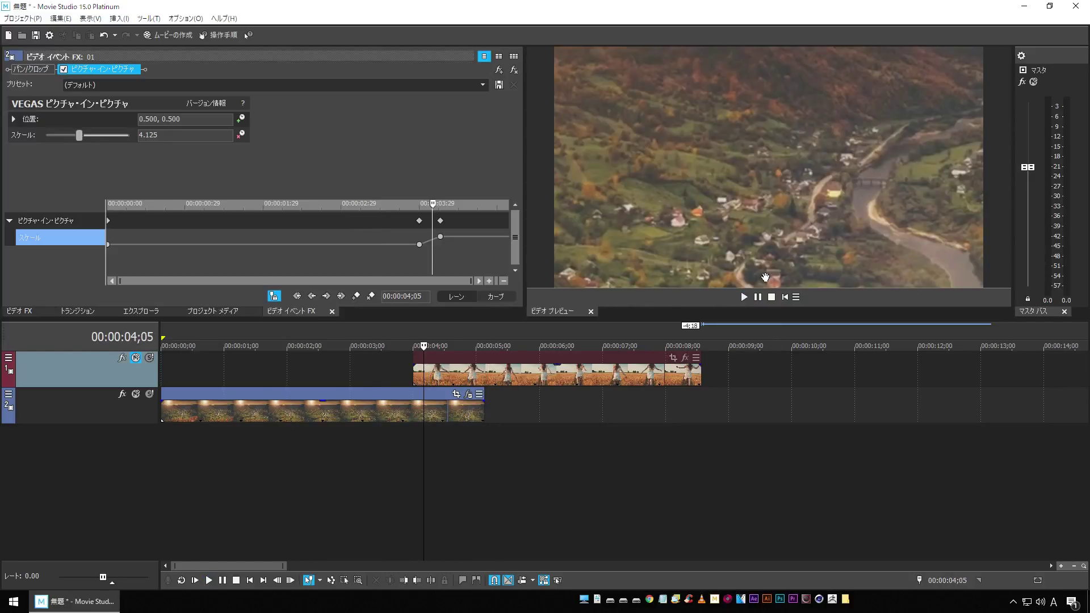
Lower the preview quality from 最高 (Best) and play back the zoom from about 3 seconds.
right_click(611, 143)
mouse_move(648, 312)
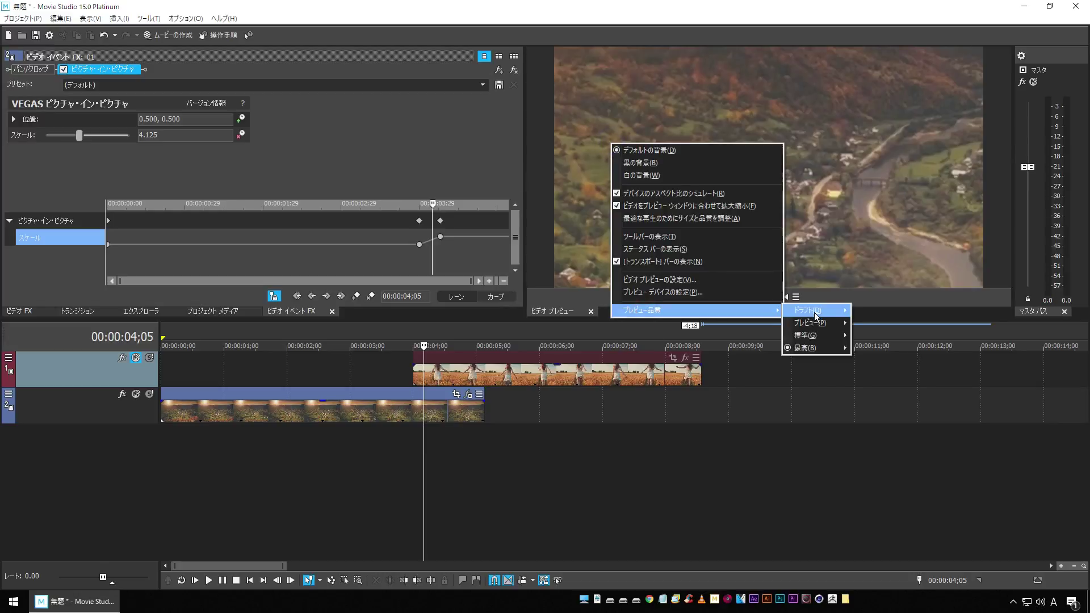
mouse_move(816, 313)
click(890, 324)
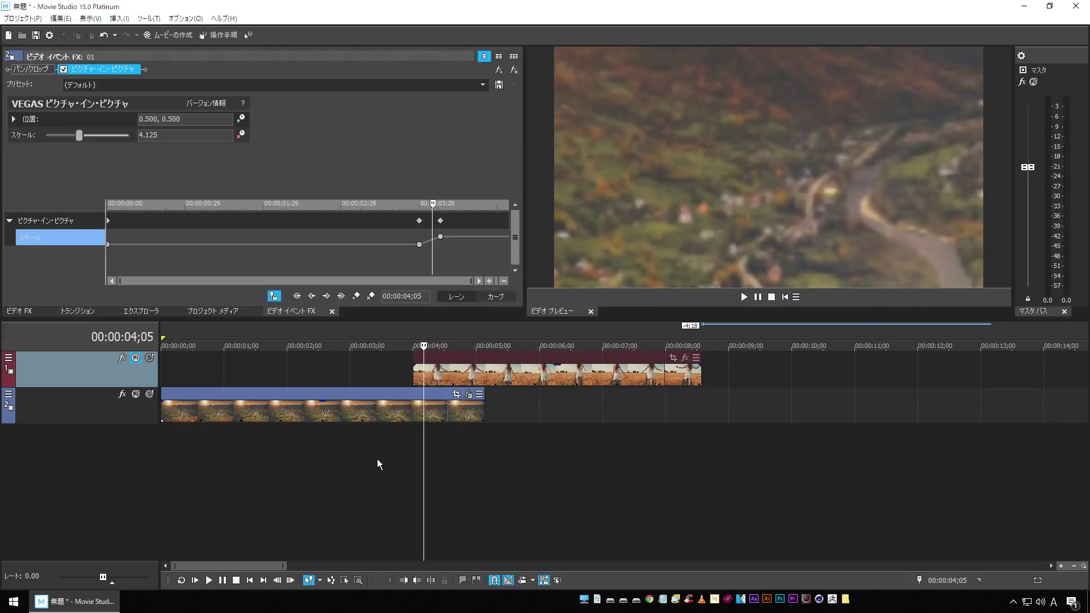
click(357, 457)
key(space)
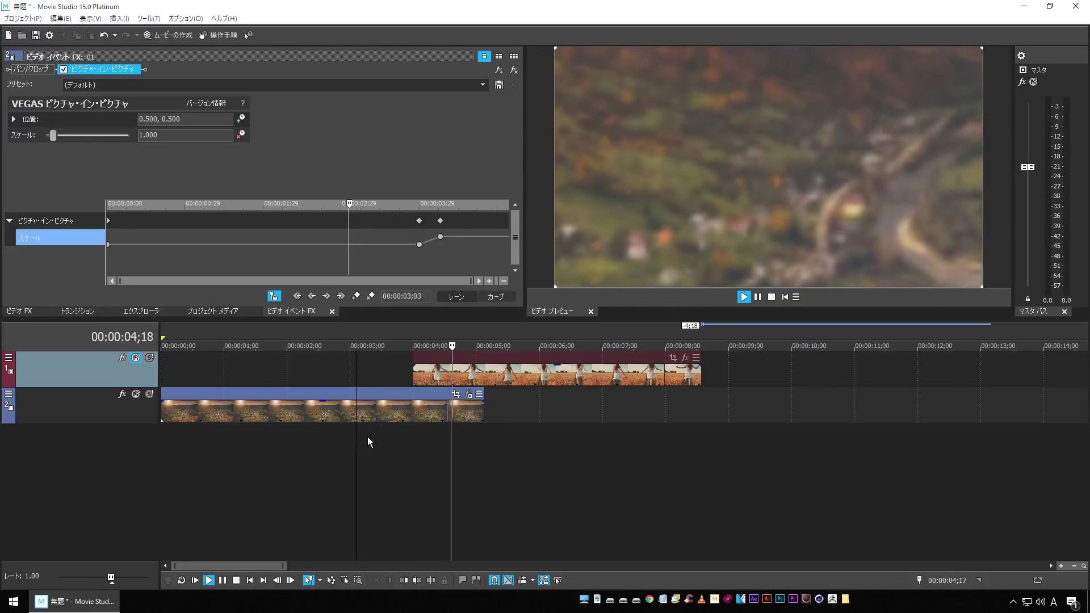
key(space)
key(space)
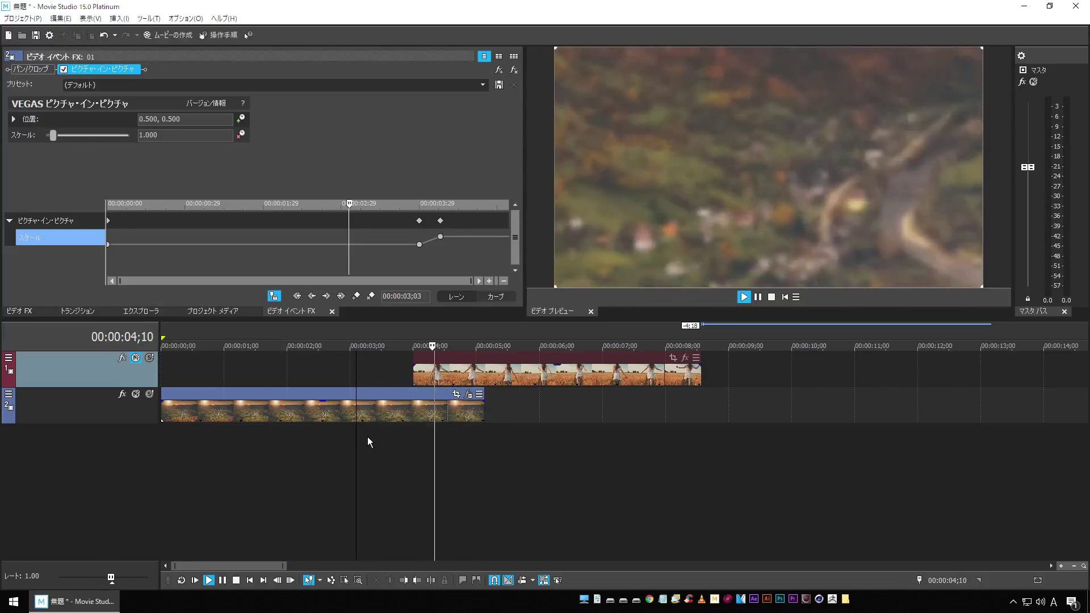
key(space)
Return the playhead to 00:00:04;00 at the start of the 02 clip and unmute the upper track.
click(413, 370)
key(space)
key(space)
key(Down)
key(Right)
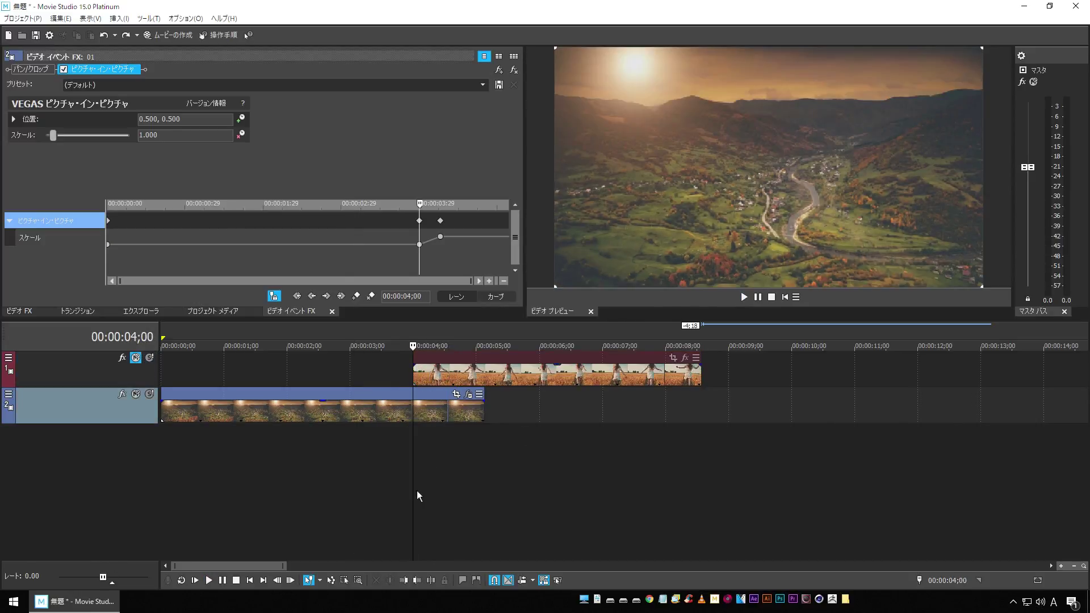
click(136, 358)
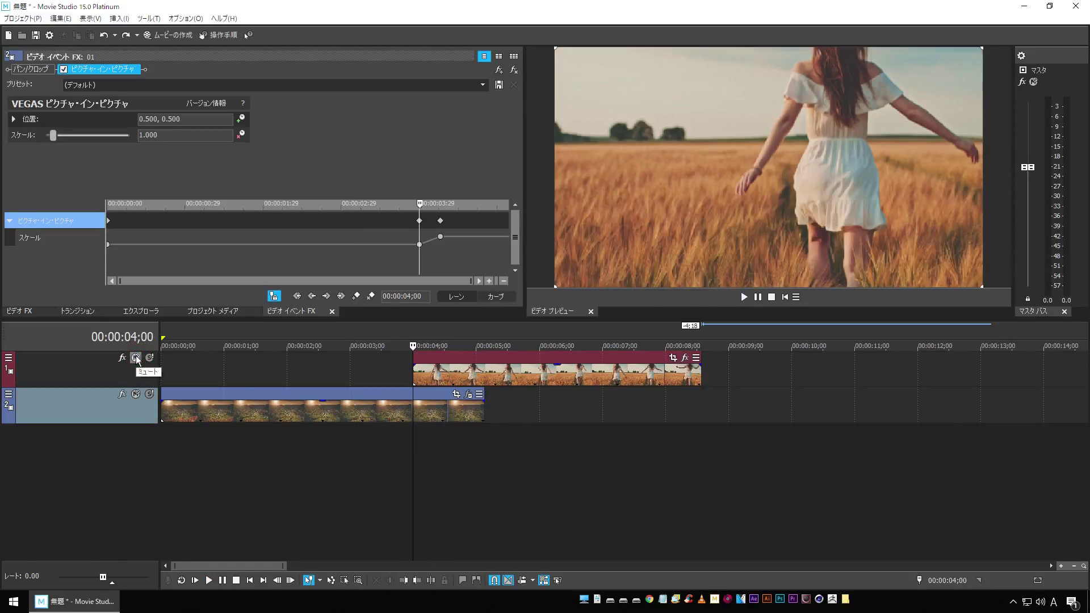
Add the VEGAS ピクチャ・イン・ピクチャ (picture-in-picture) effect to the 02 clip and set its scale to 0.333.
click(416, 376)
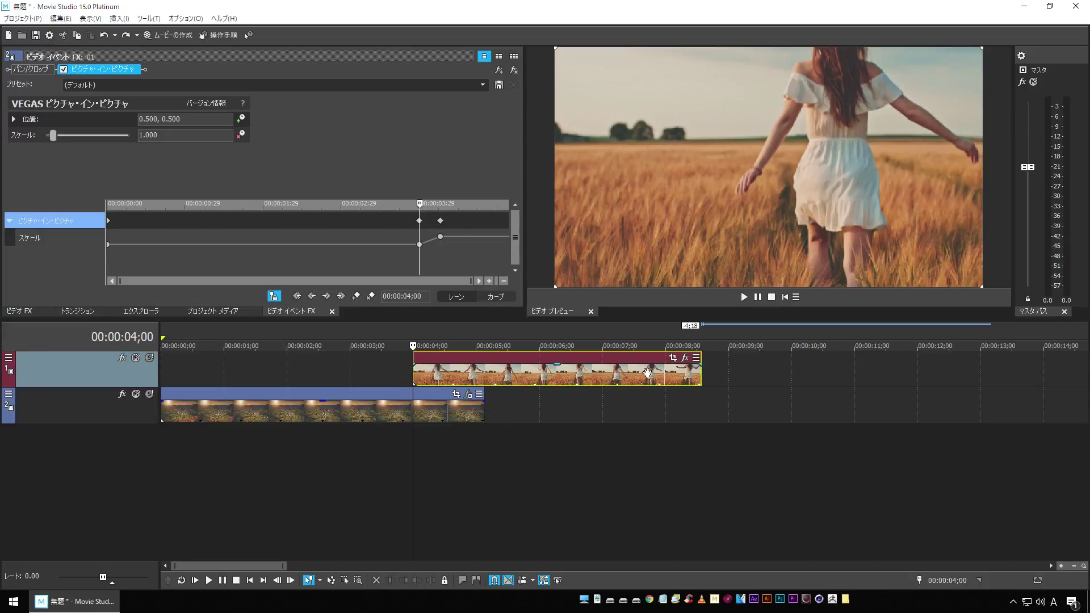
click(685, 358)
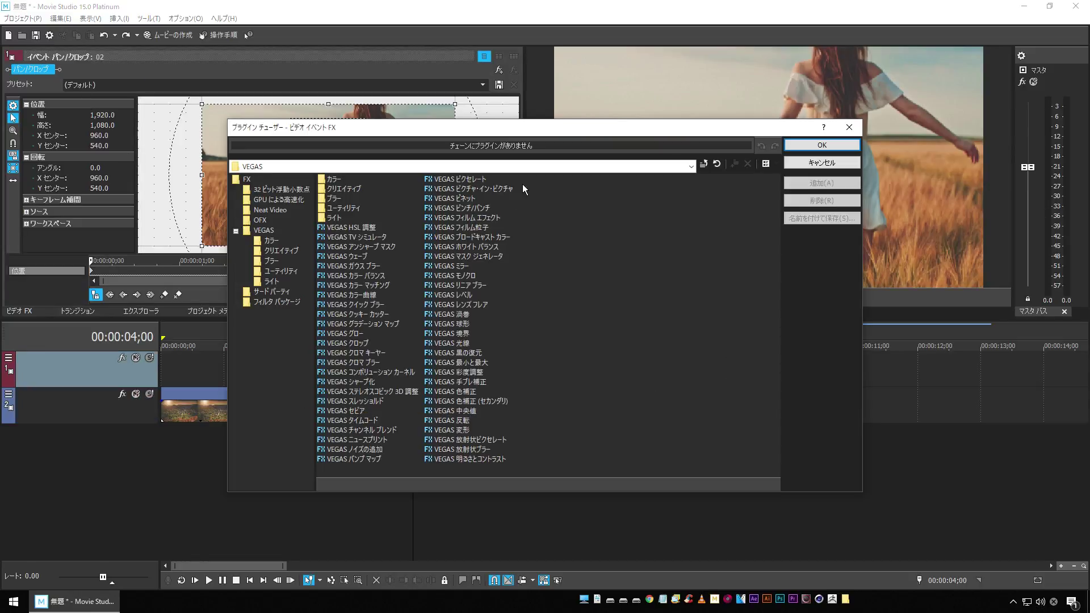
click(490, 189)
click(823, 183)
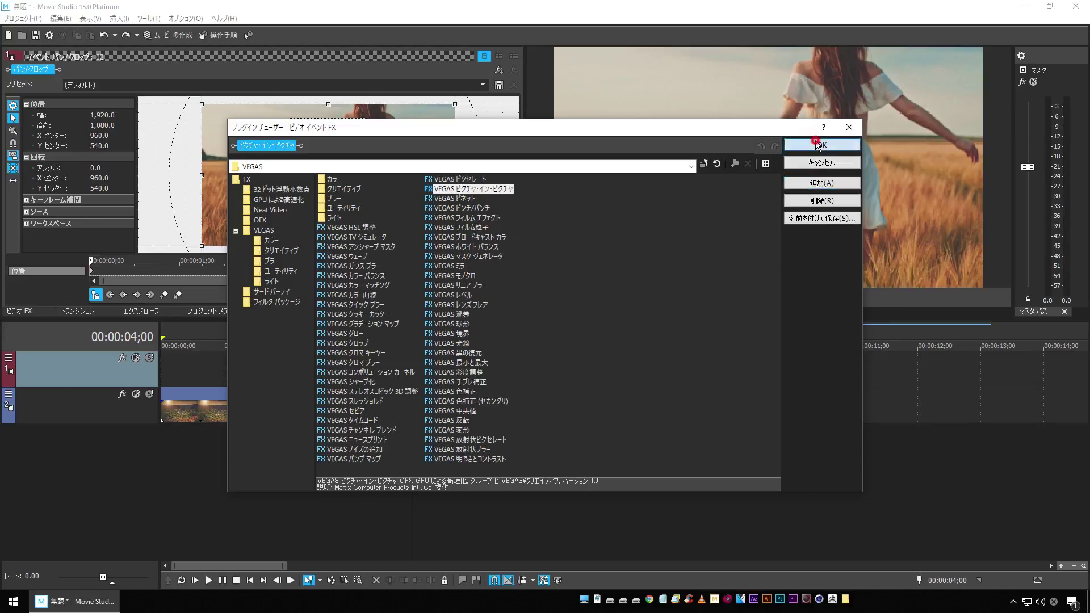
click(818, 145)
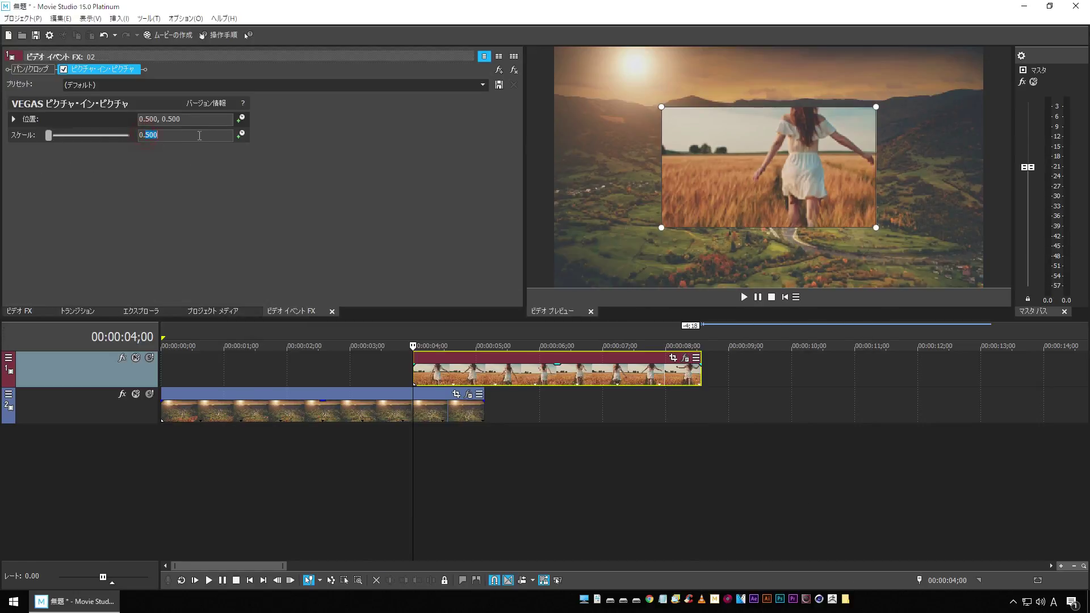
key(Return)
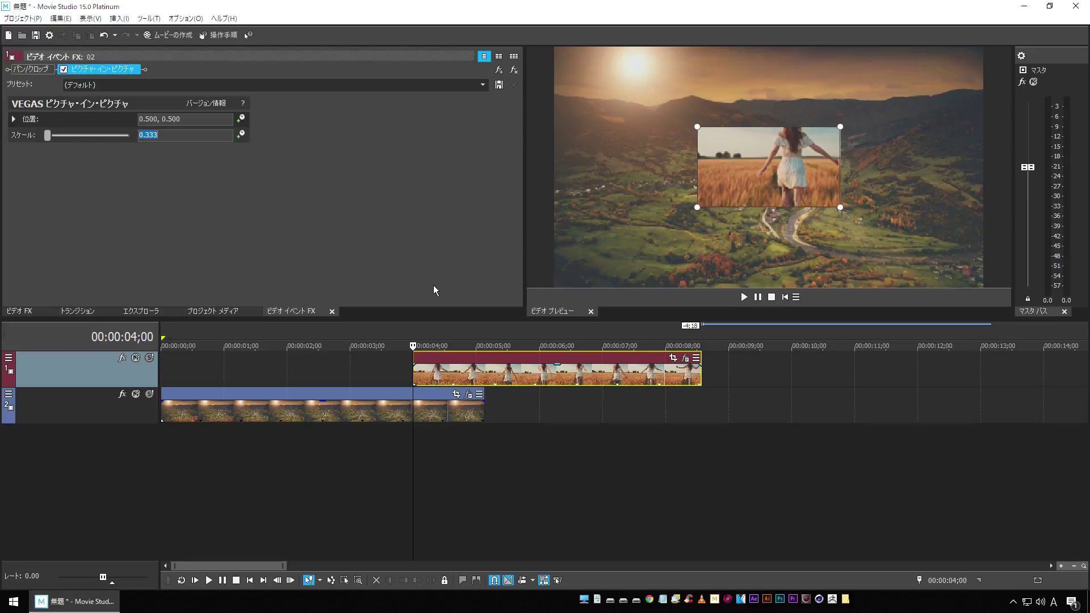
Add the VEGAS ミラー (mirror) effect to the 02 clip and set its centre to 0.511, 0.333.
click(498, 71)
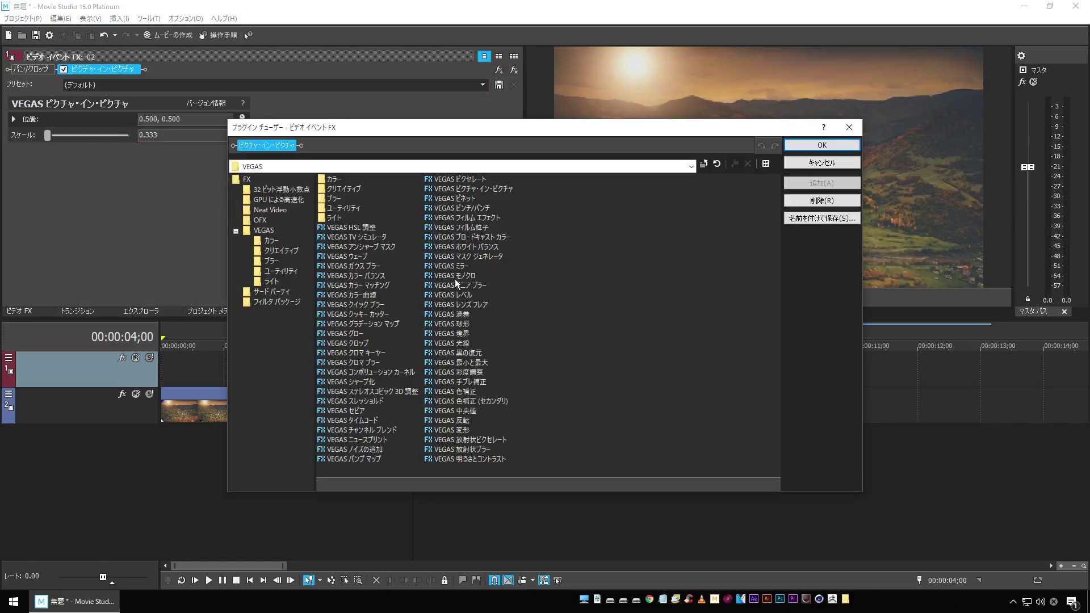
click(452, 267)
click(827, 184)
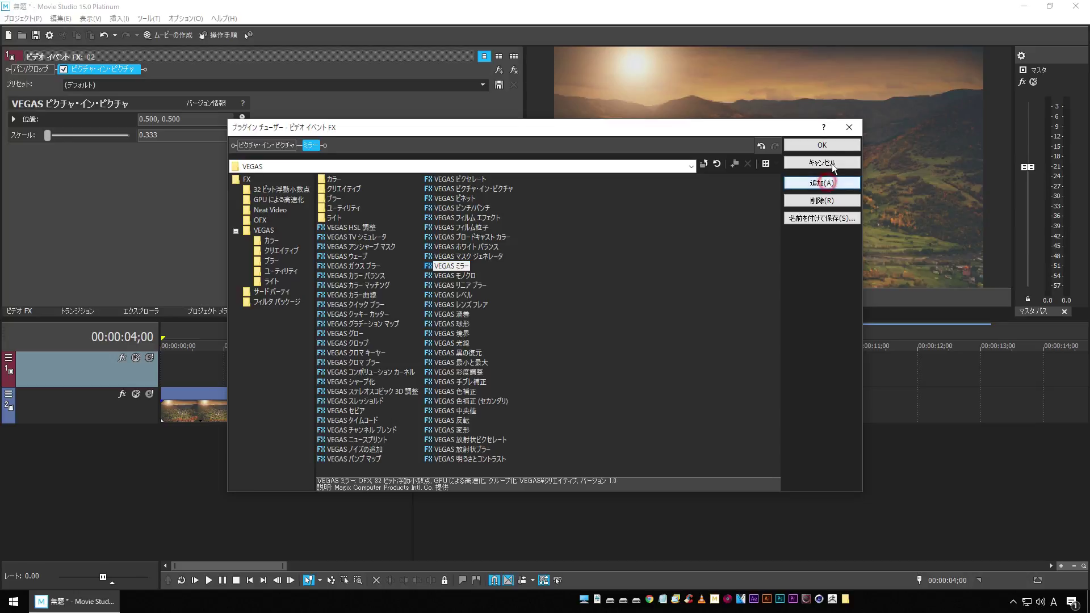
click(842, 146)
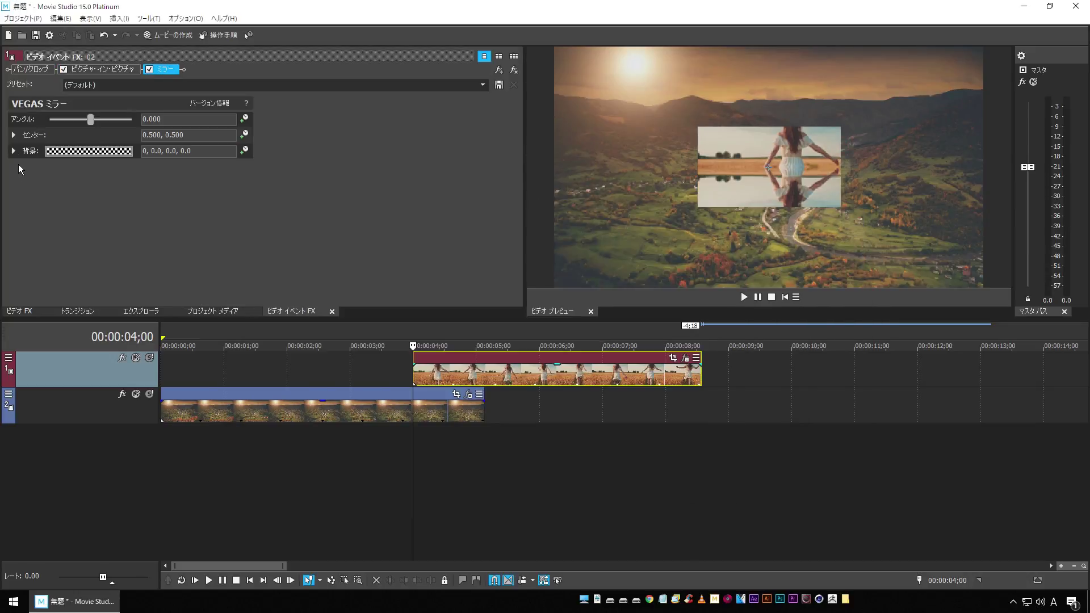
click(13, 135)
mouse_move(141, 175)
mouse_down()
mouse_move(143, 185)
mouse_move(144, 164)
mouse_move(148, 195)
mouse_move(142, 186)
mouse_up()
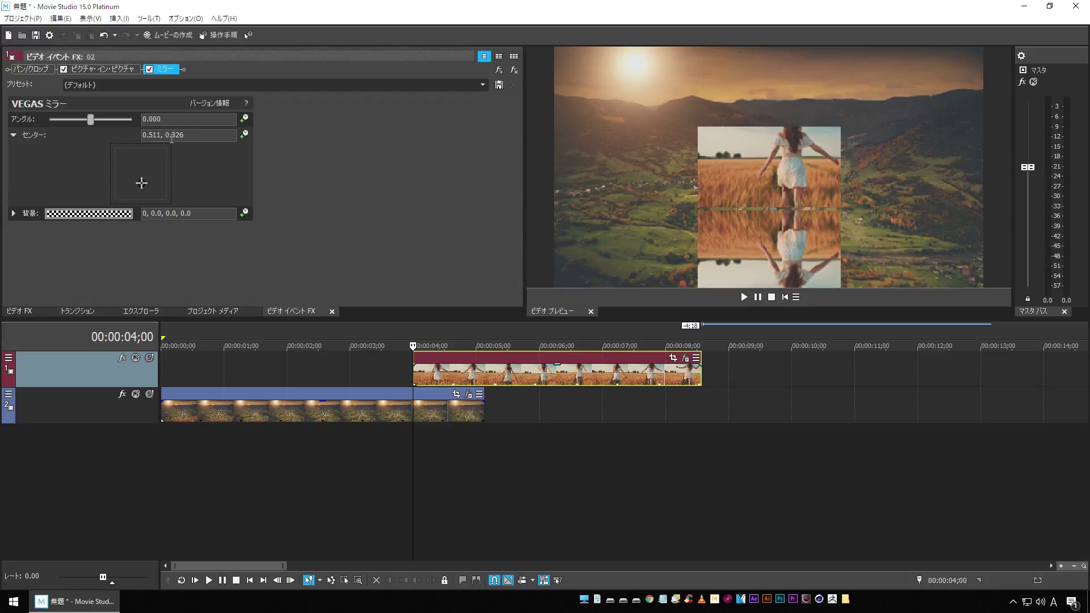
text(33)
key(Return)
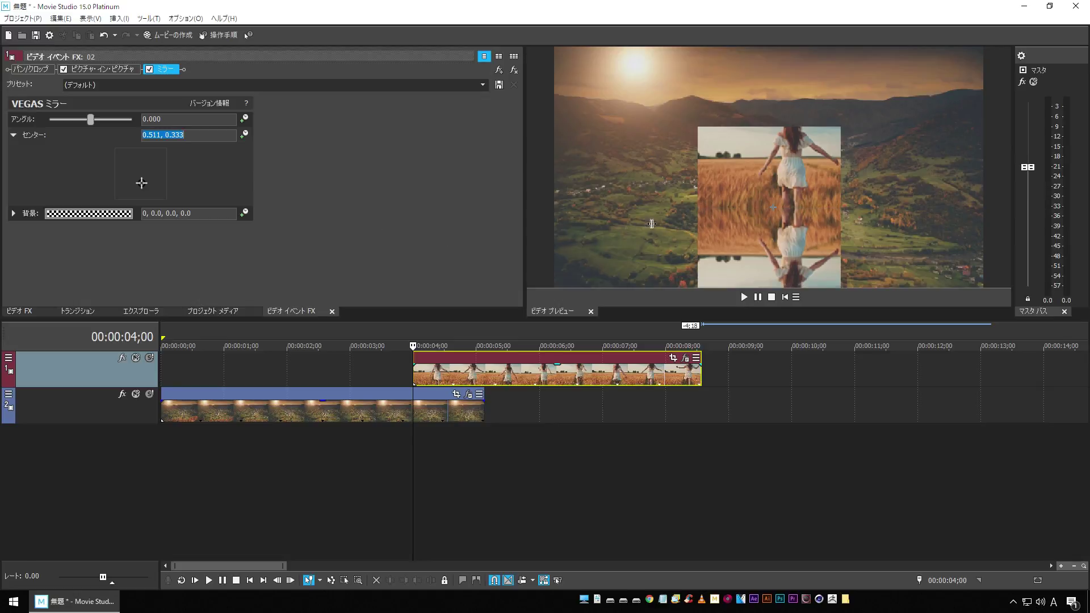
Set the video preview quality to 最高 (Best).
right_click(694, 221)
mouse_move(744, 389)
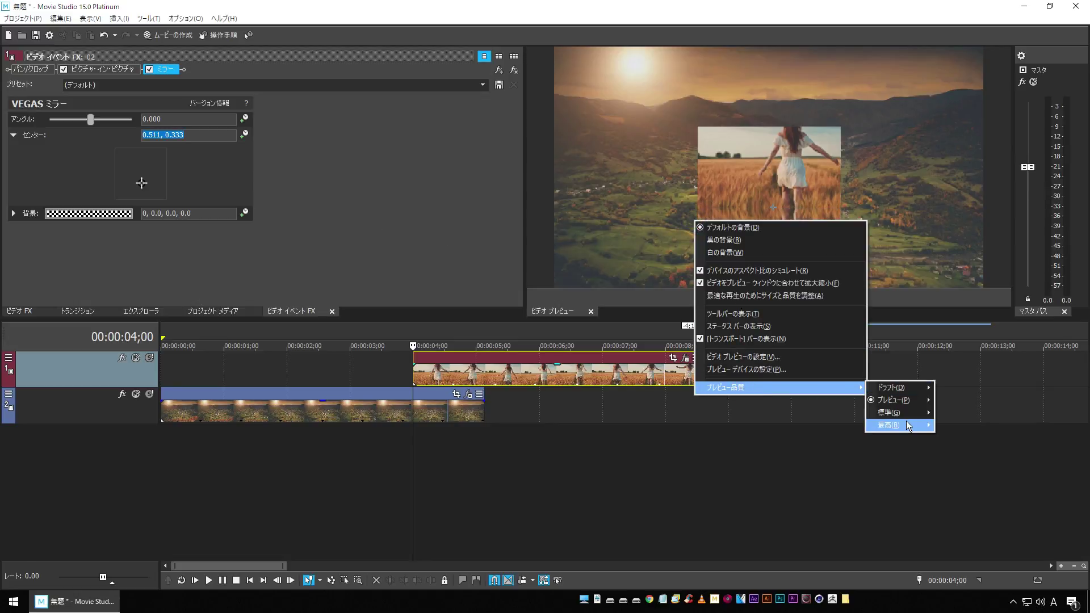
mouse_move(907, 426)
click(967, 433)
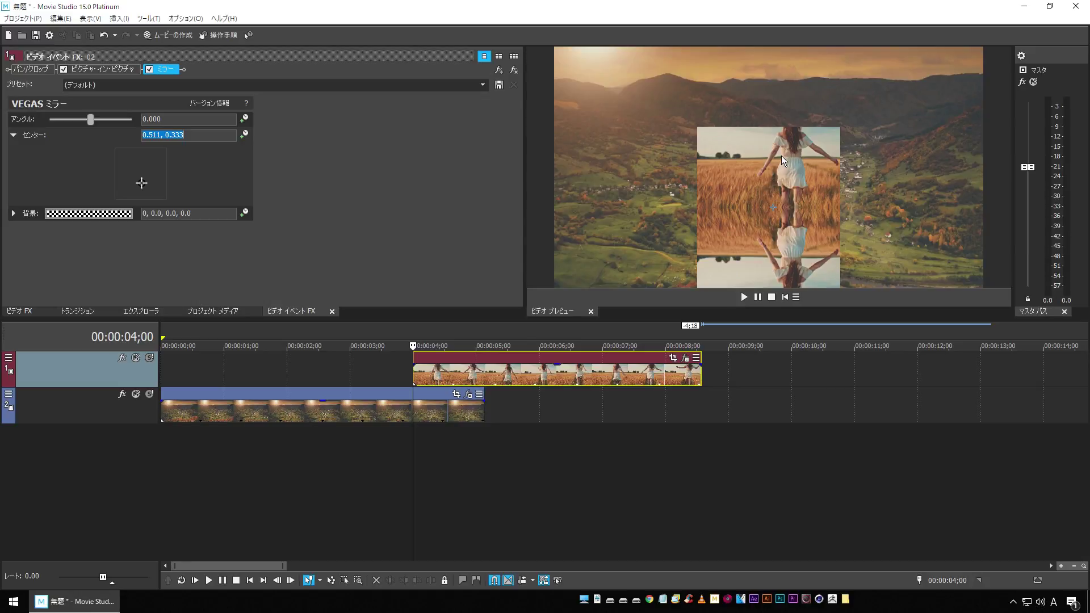
Add a second VEGAS ミラー (mirror) effect to the 02 clip and set its angle to 180.
click(498, 70)
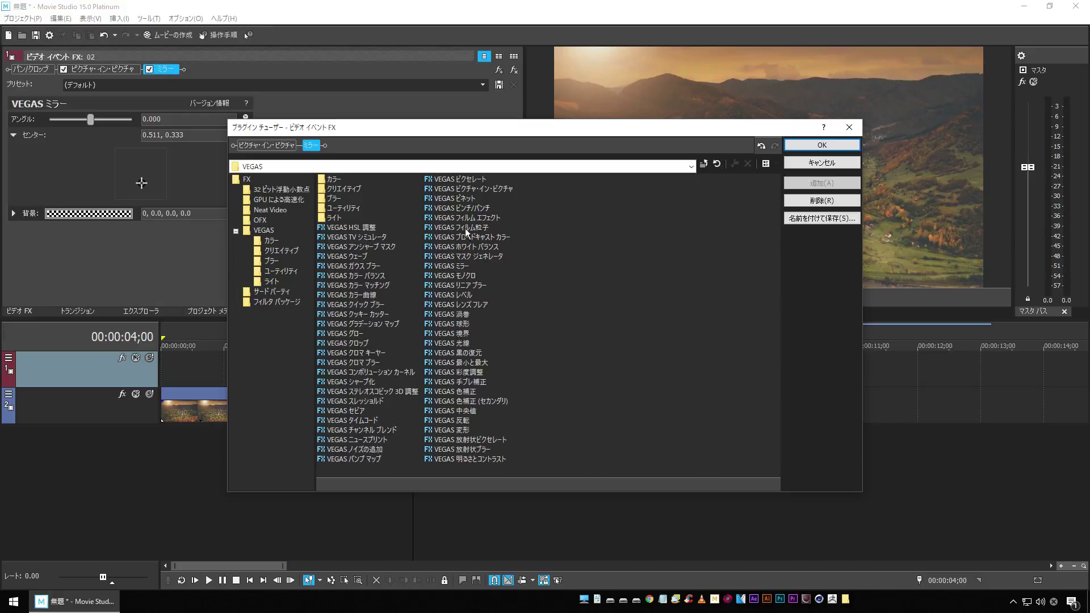
click(456, 267)
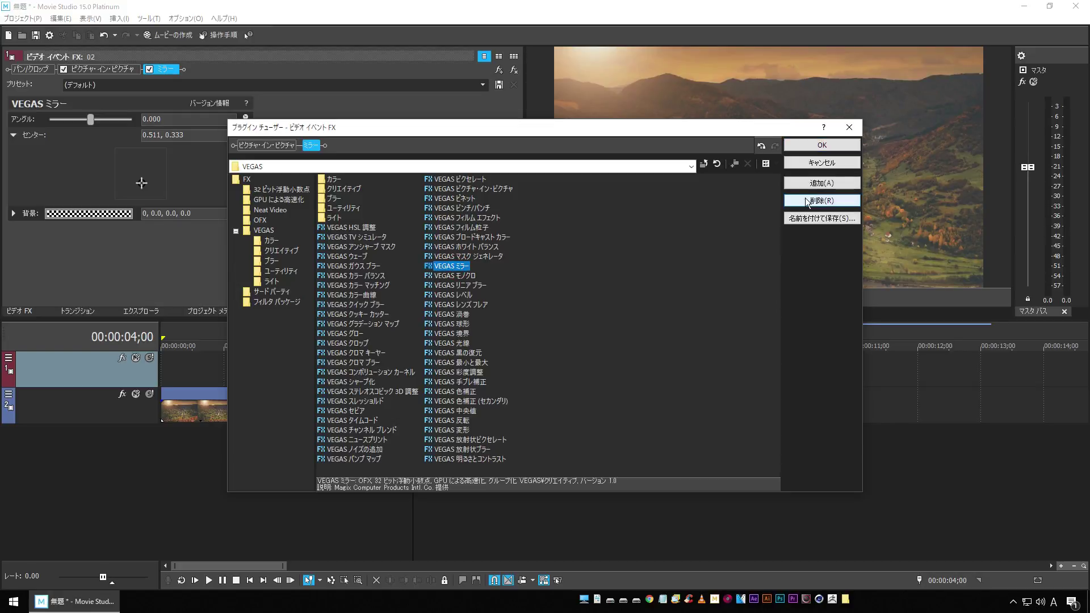
click(829, 146)
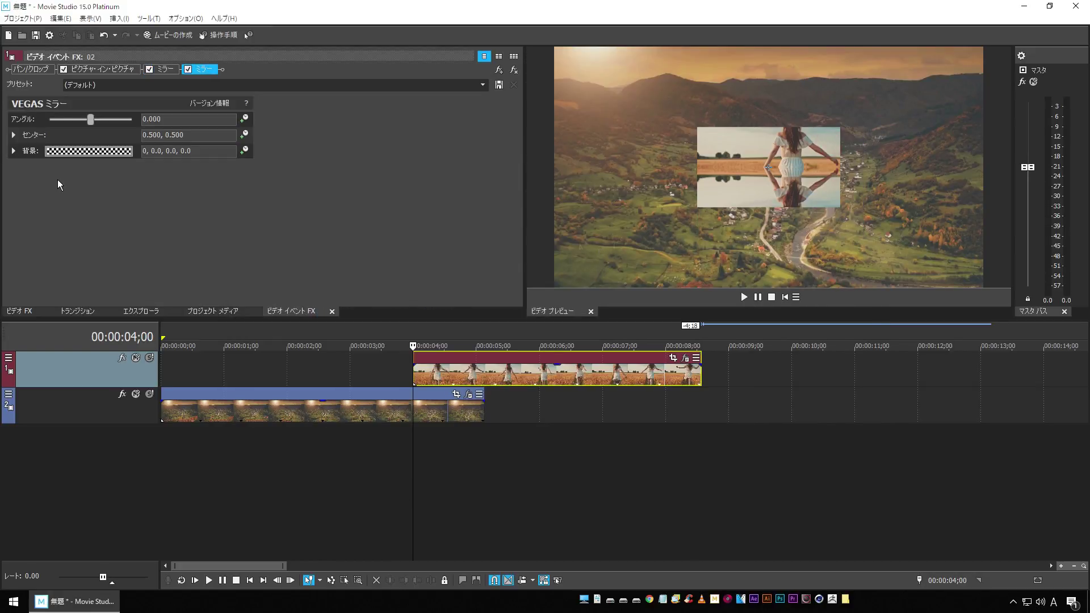
click(13, 135)
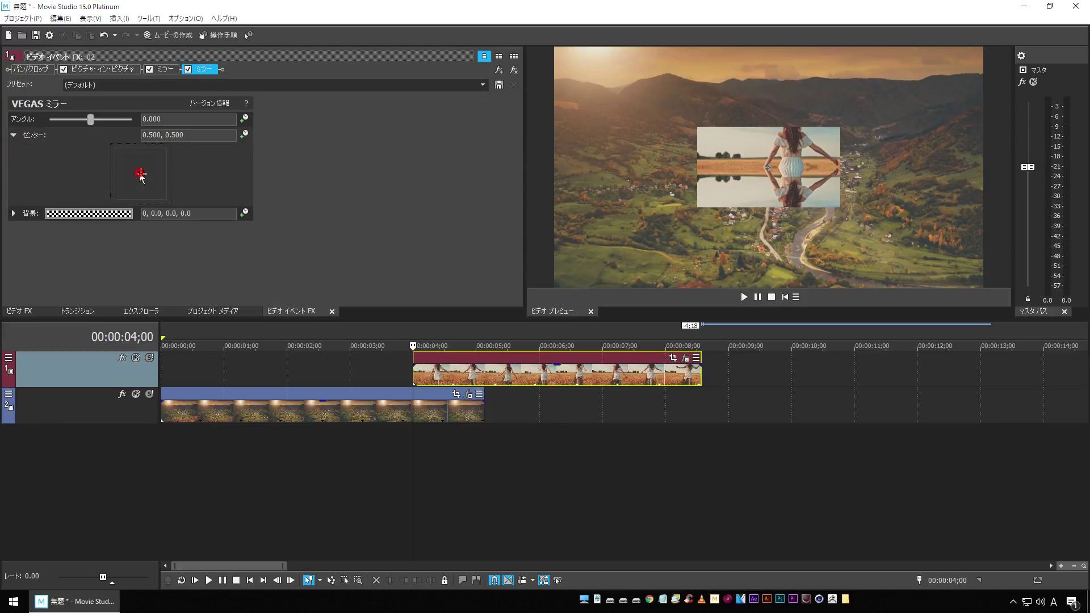
drag(140, 175, 141, 159)
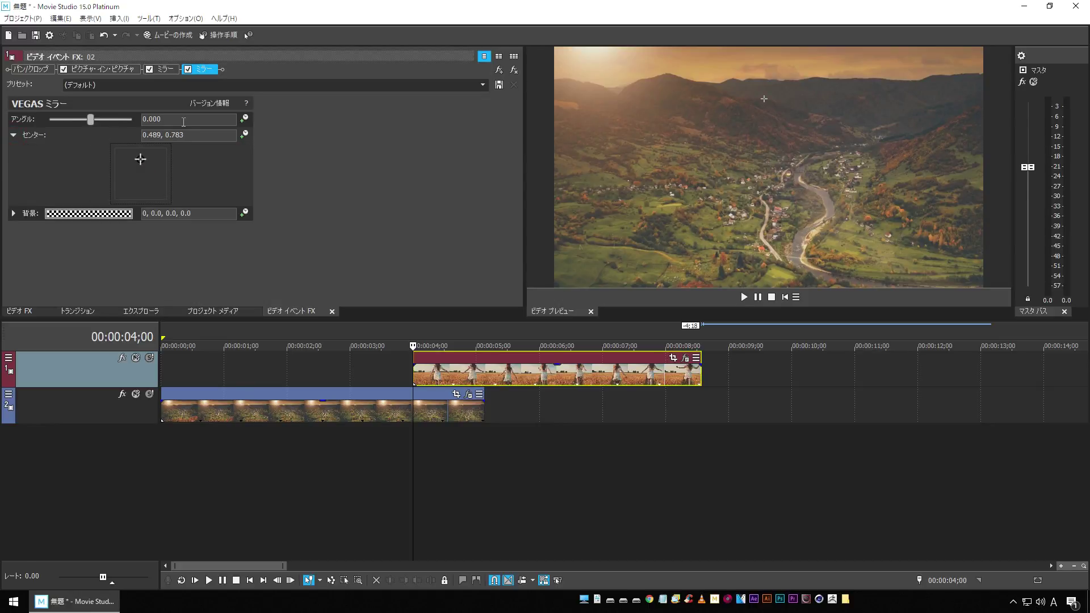
drag(143, 121, 180, 120)
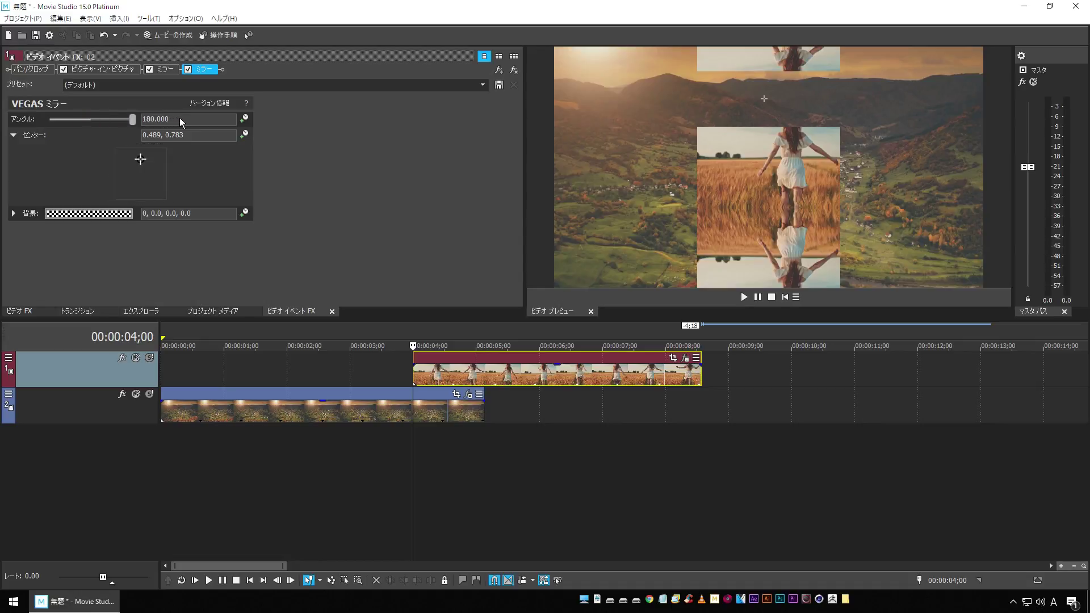
Set the second mirror effect's centre to 0.467, 0.665 so the upper reflection meets the picture without a gap.
drag(141, 158, 140, 170)
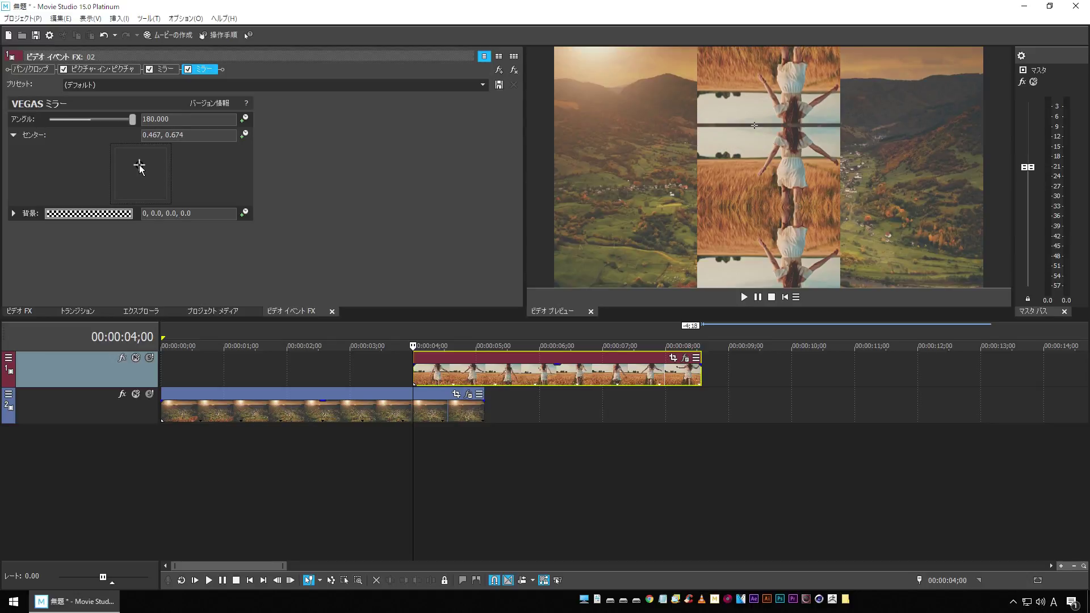
drag(172, 135, 231, 139)
text(666)
key(Return)
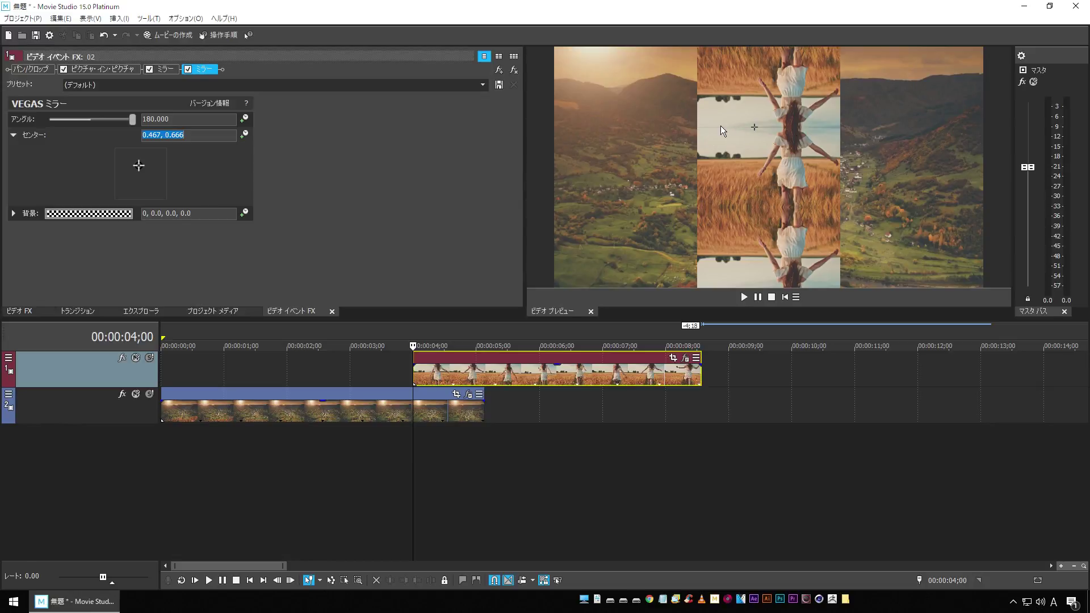
click(195, 132)
key(Return)
click(475, 177)
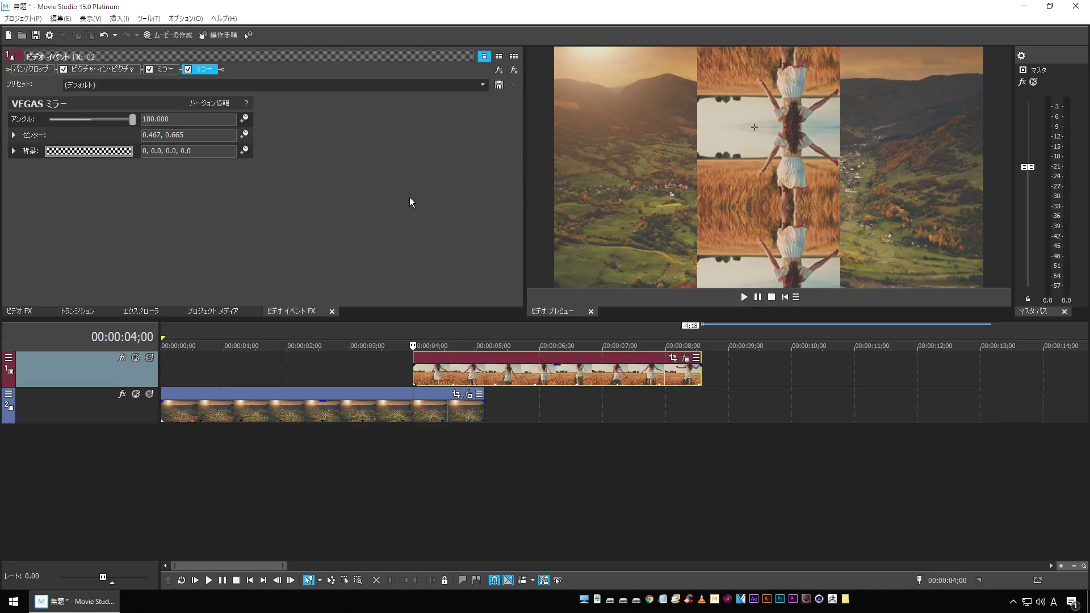
Add a third VEGAS ミラー (mirror) effect to the 02 clip and set its angle to -90.
click(498, 69)
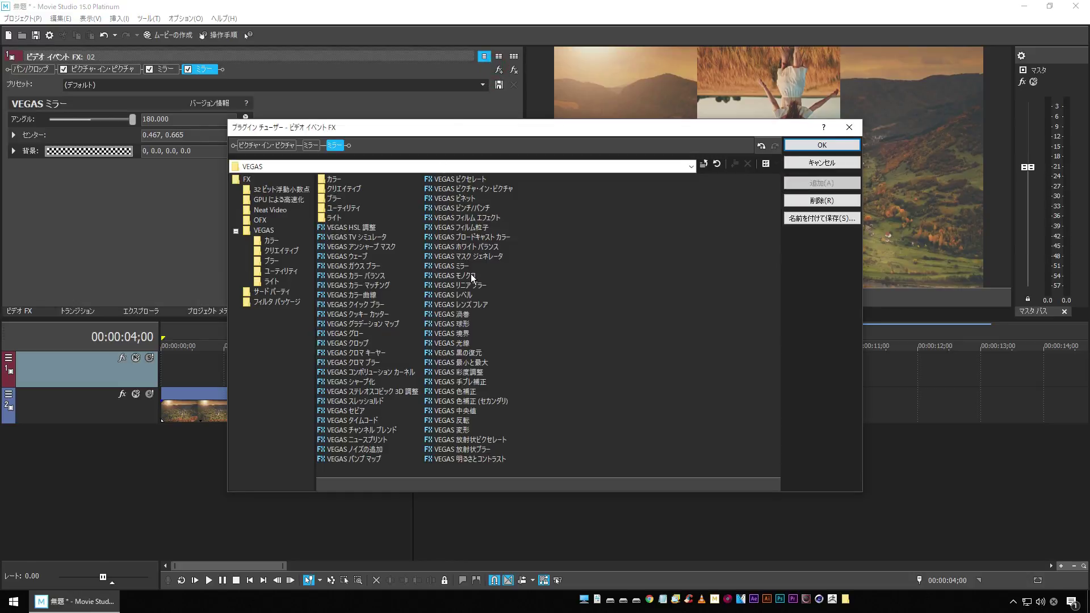
click(834, 146)
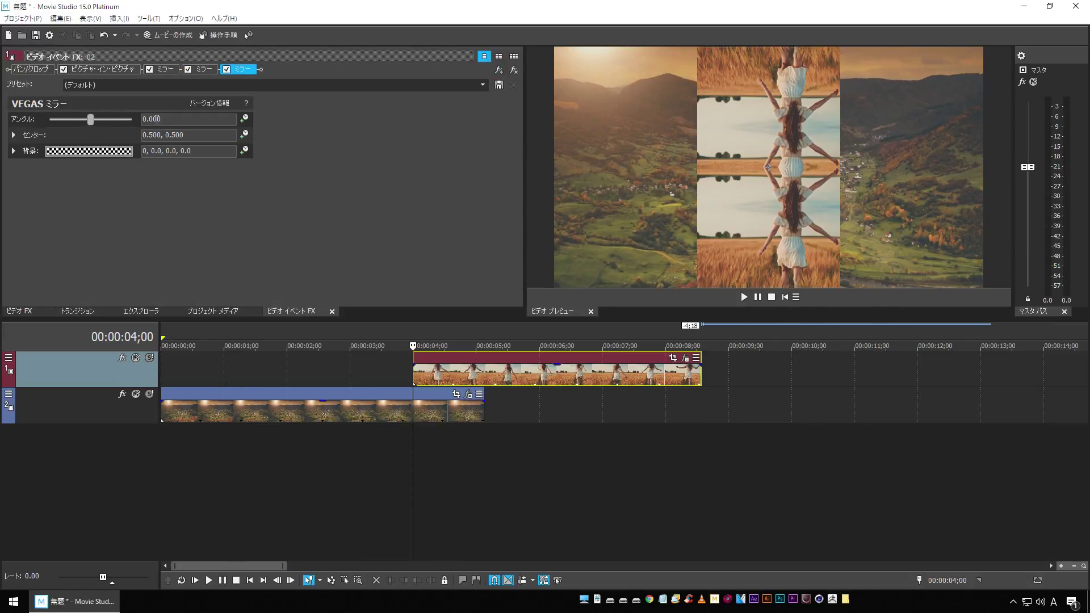
drag(80, 121, 73, 120)
double_click(180, 120)
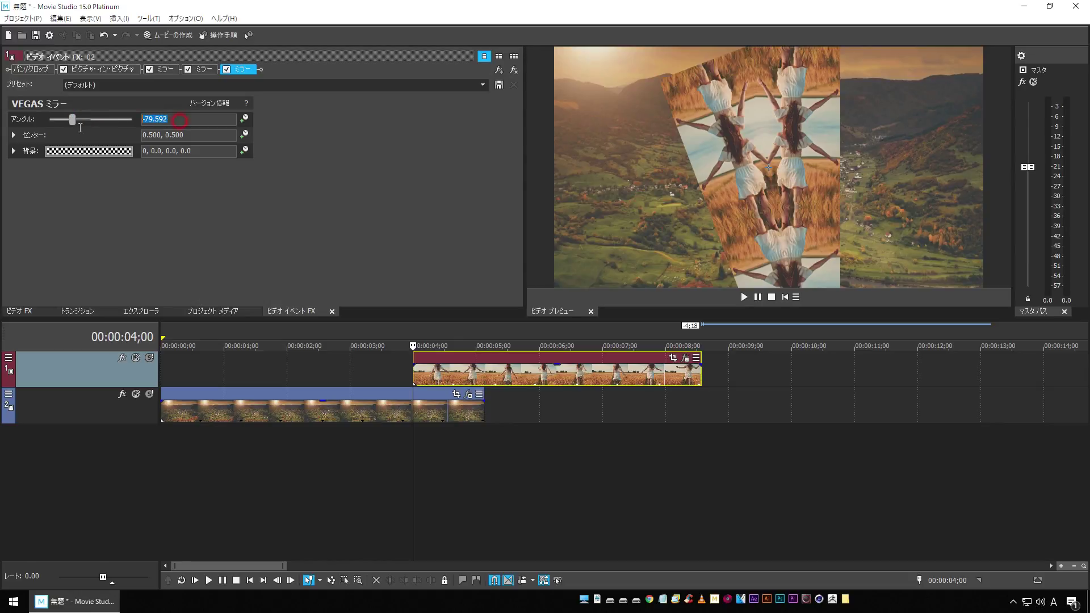
text(-90)
key(Return)
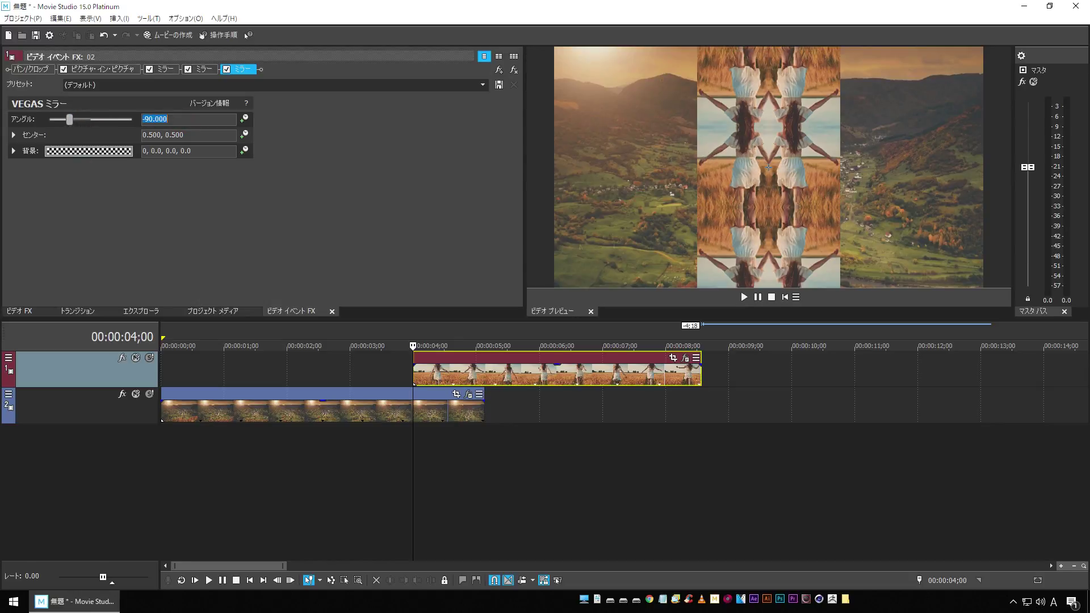
Set the third mirror effect's centre to 0.334, 0.446.
click(13, 135)
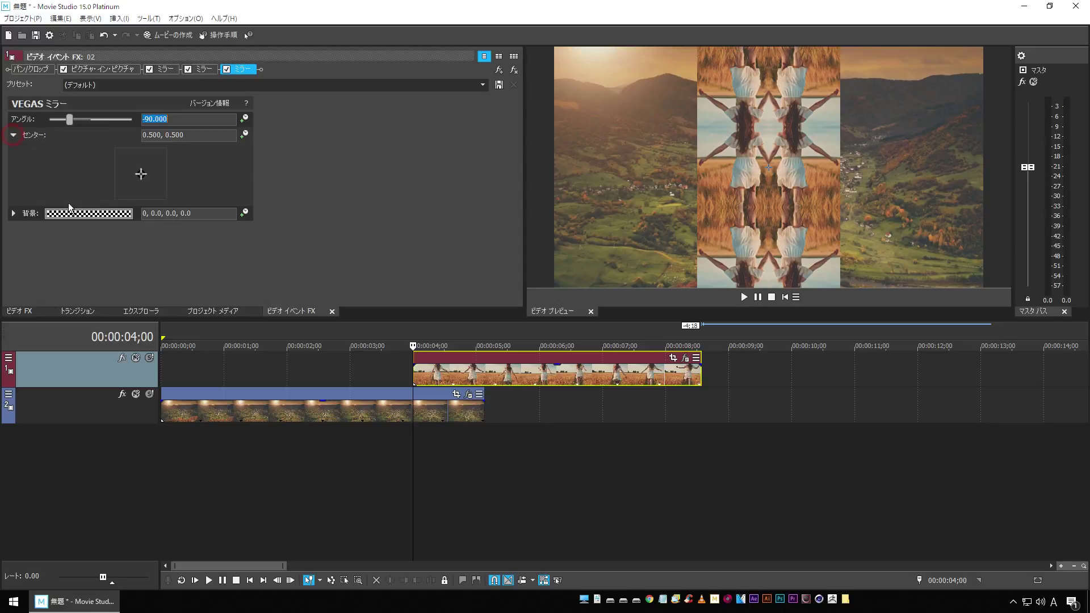
click(141, 175)
drag(141, 177, 131, 180)
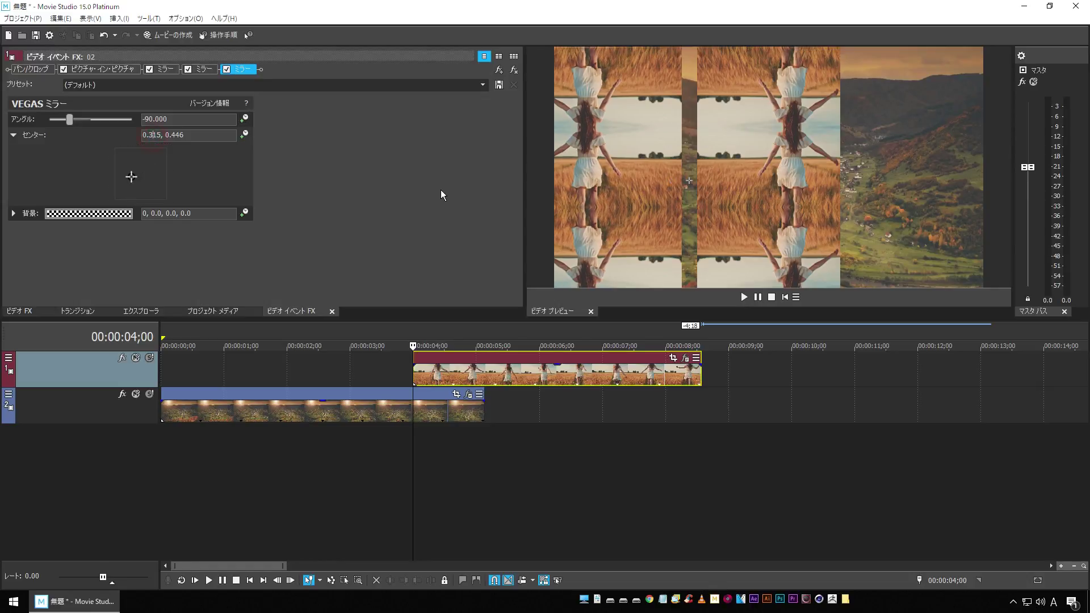
text(333)
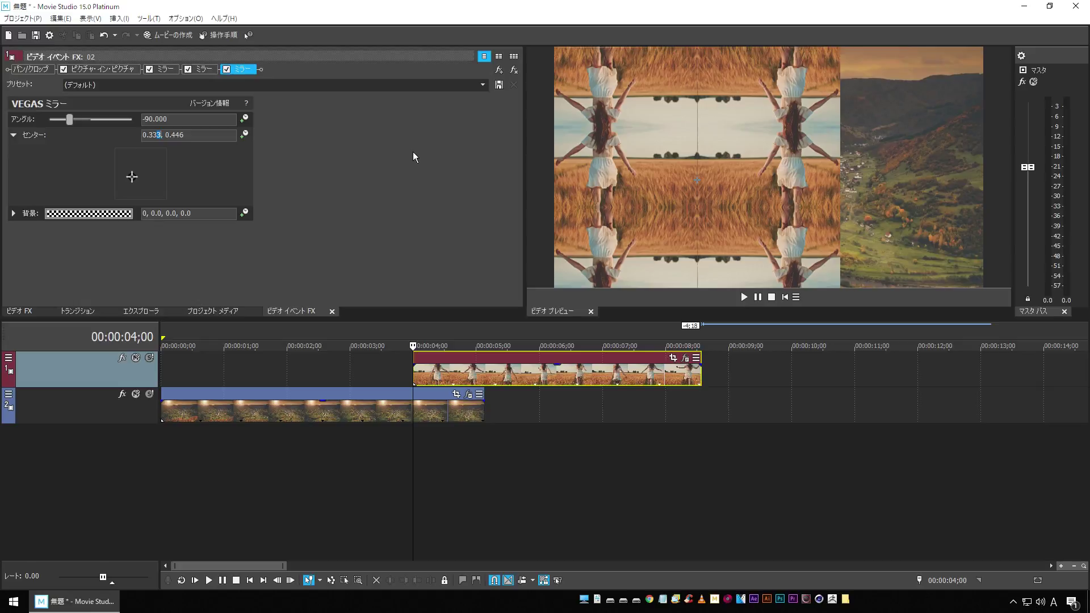
key(Return)
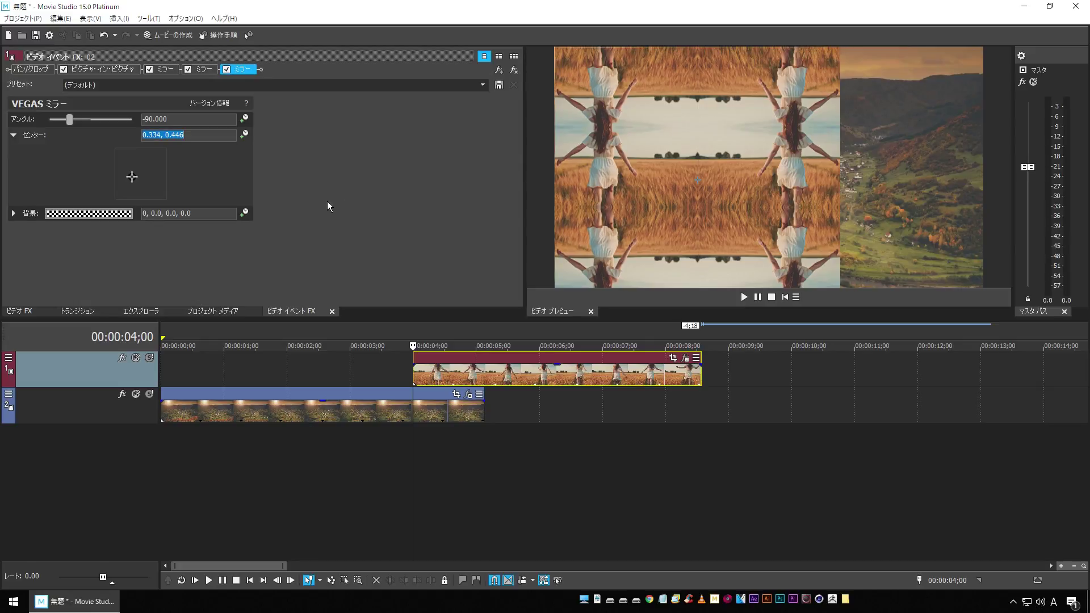
Add a fourth VEGAS ミラー (mirror) effect to the 02 clip and set its angle to 90.
click(499, 69)
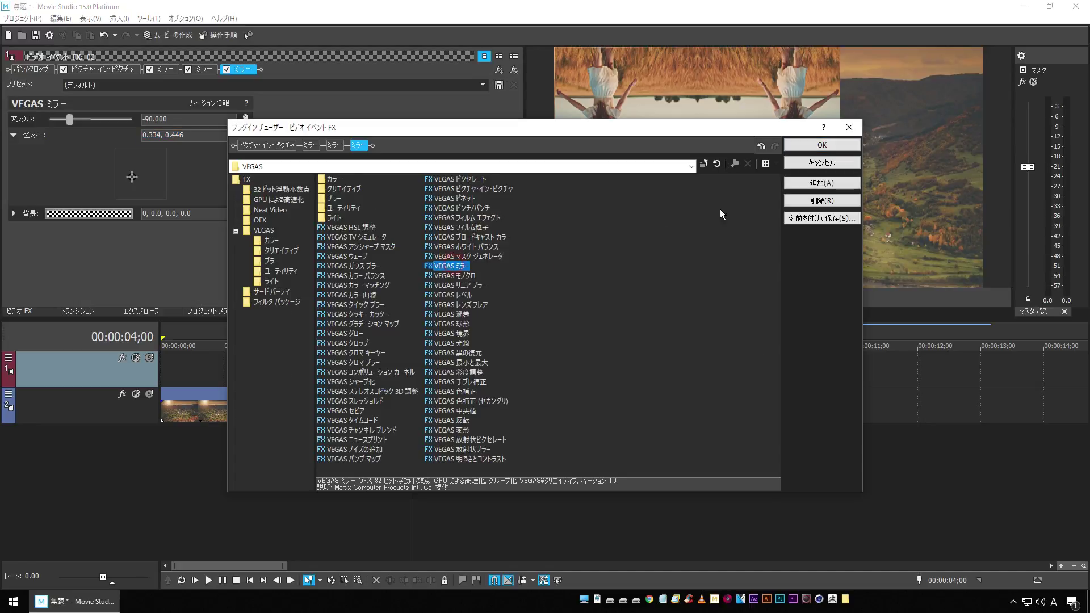
click(822, 183)
click(822, 145)
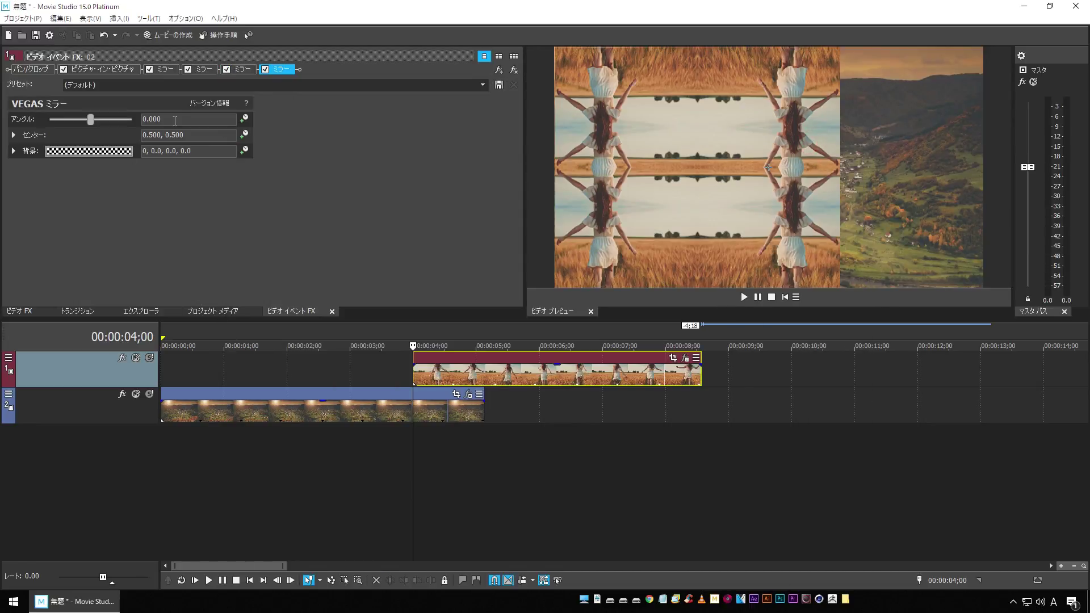
text(90)
key(Return)
Set the fourth mirror effect's centre to 0.666, 0.533.
click(13, 136)
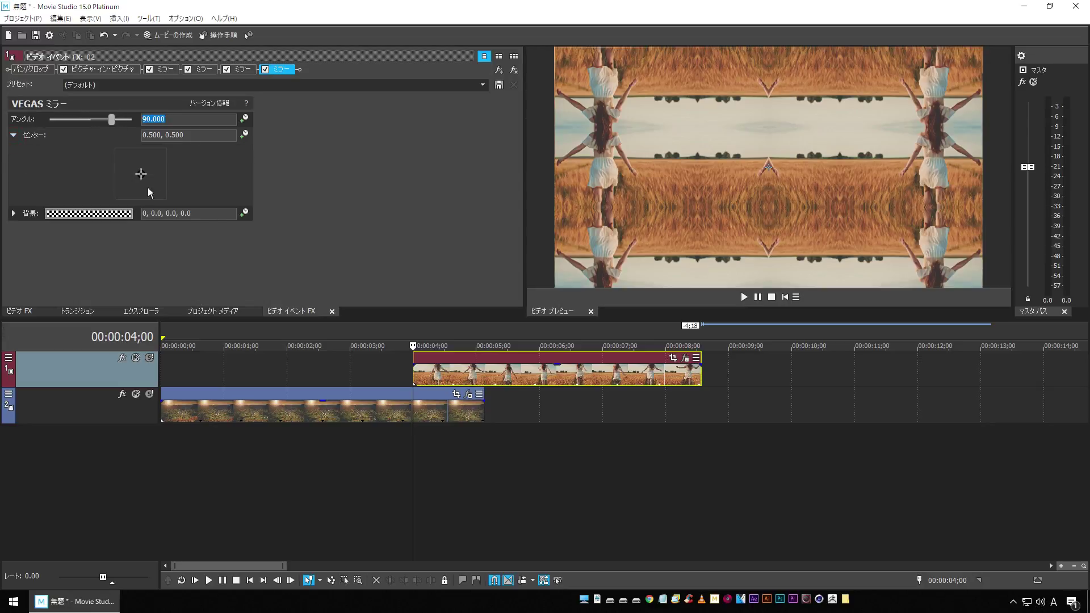
drag(140, 177, 153, 172)
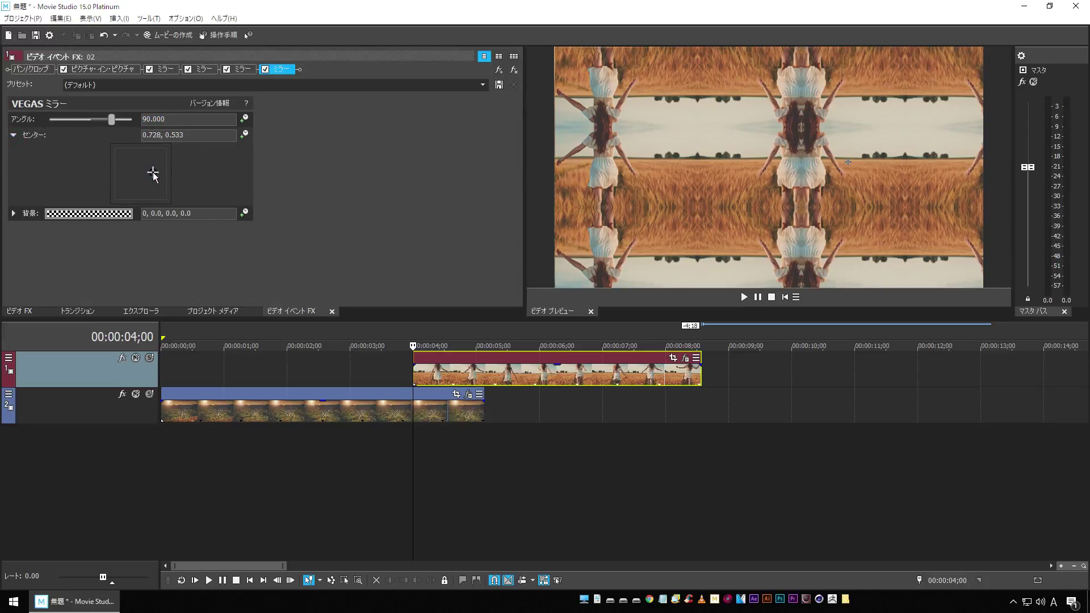
double_click(153, 135)
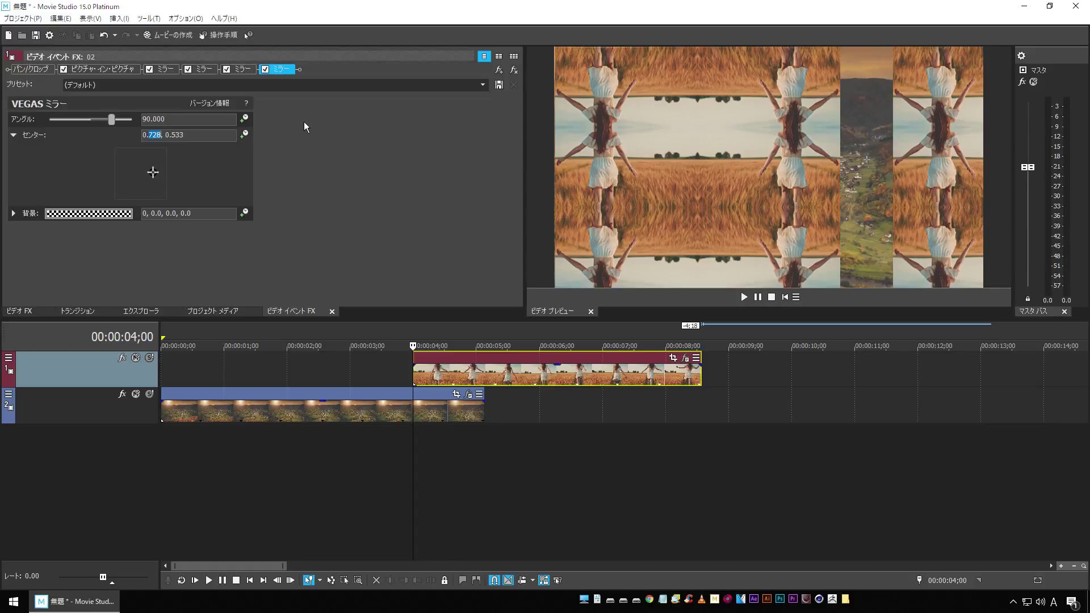
text(66)
click(191, 121)
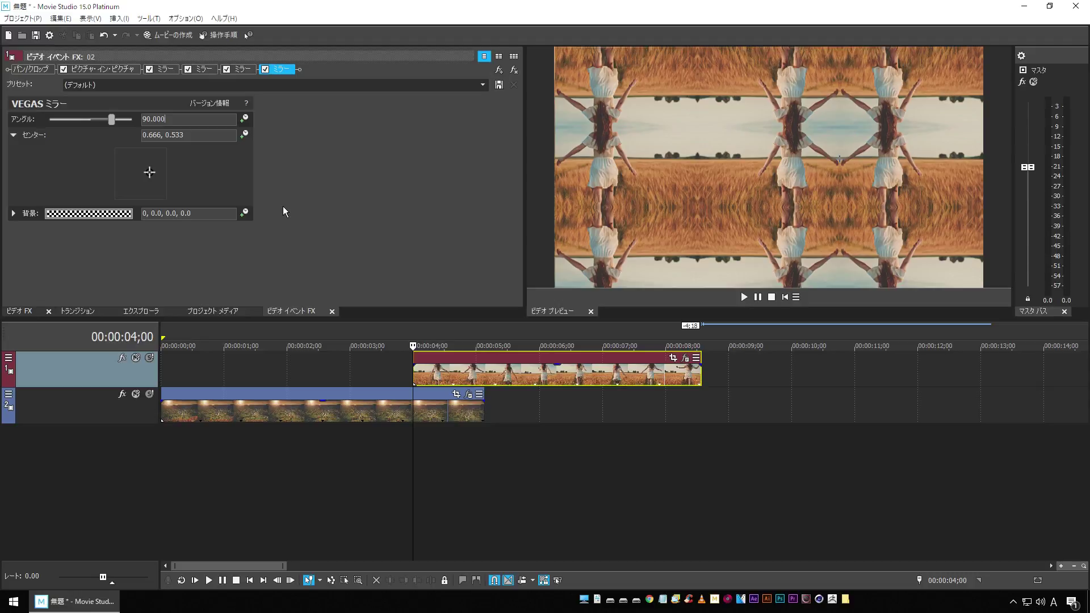
Add a second VEGAS ピクチャ・イン・ピクチャ (picture-in-picture) effect after the four mirrors and set its scale to 1.
click(499, 70)
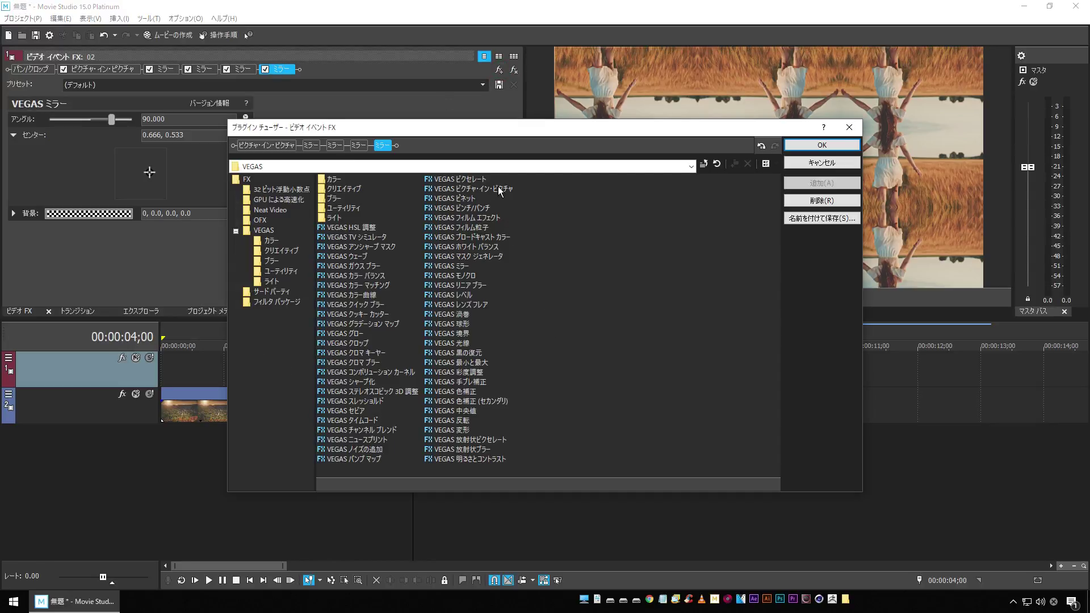
click(499, 189)
click(819, 182)
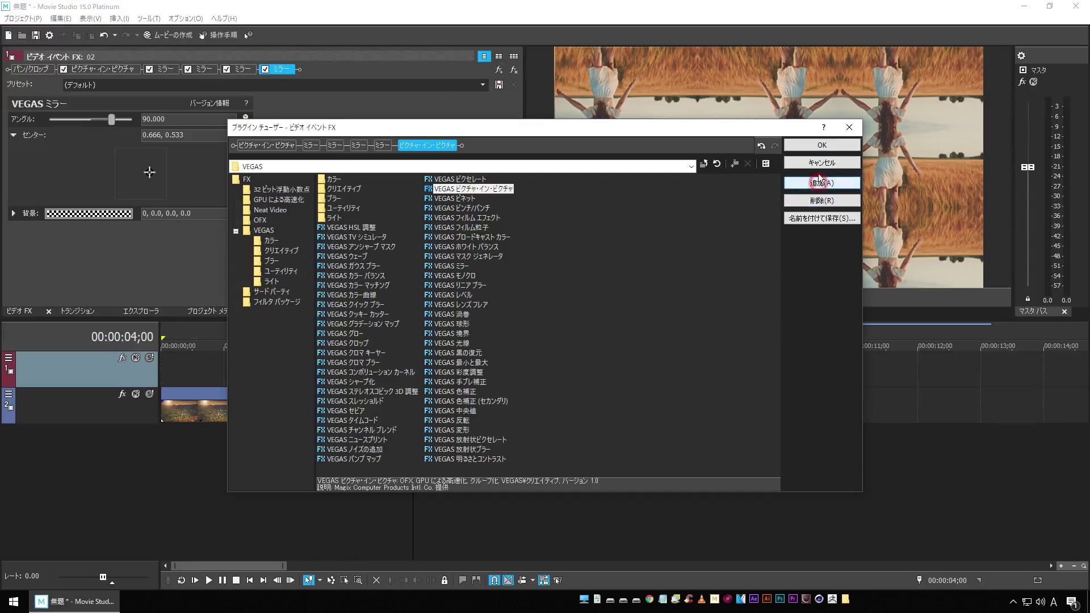
click(822, 145)
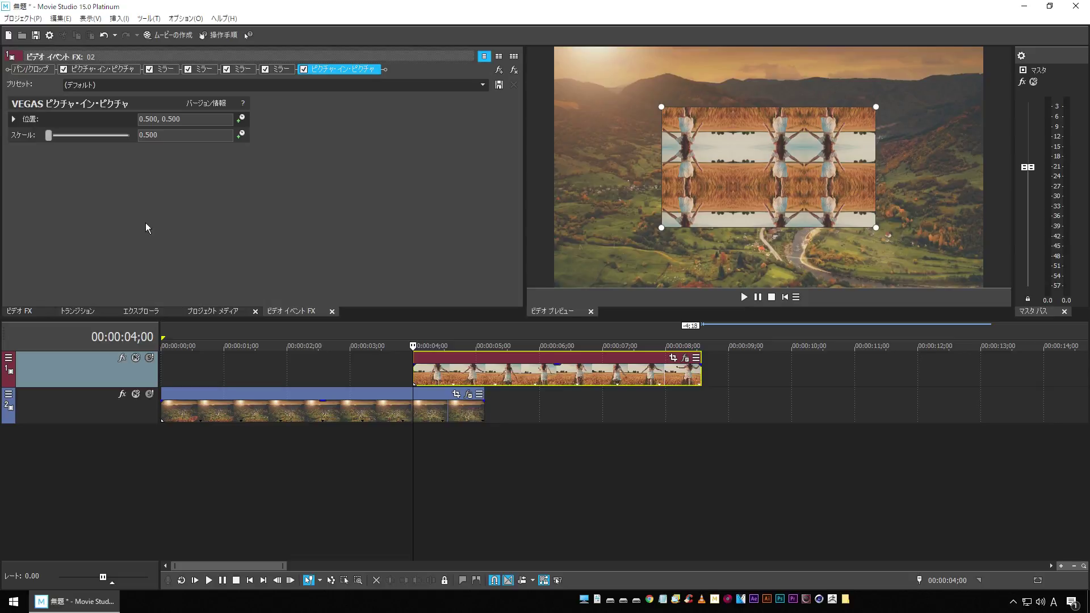
click(168, 137)
text(1)
key(Return)
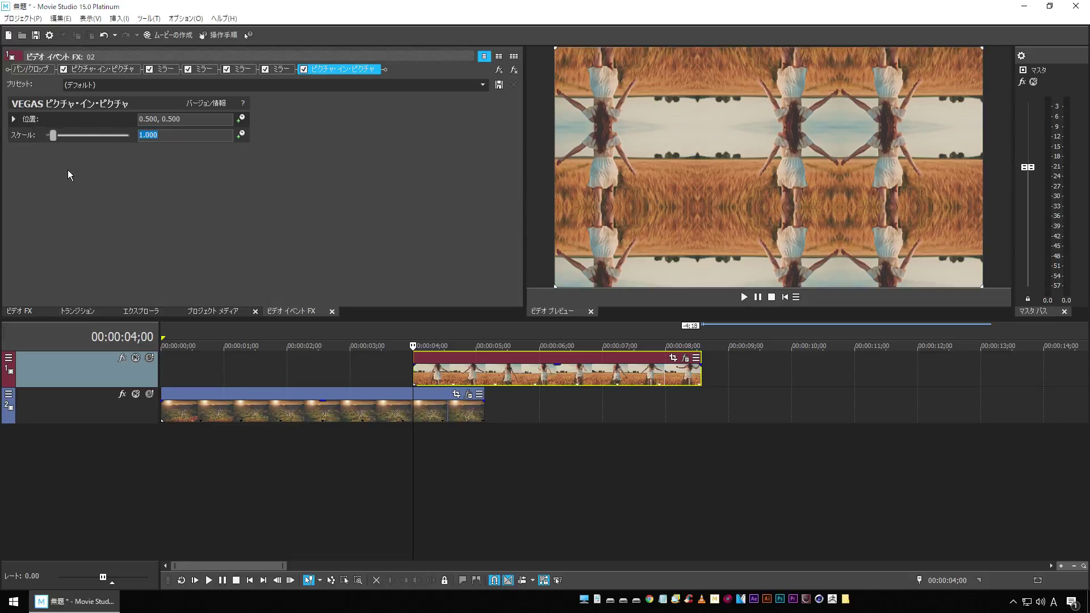
Enable keyframe animation for the second picture-in-picture effect's scale at the start of the 02 clip.
click(411, 379)
click(241, 135)
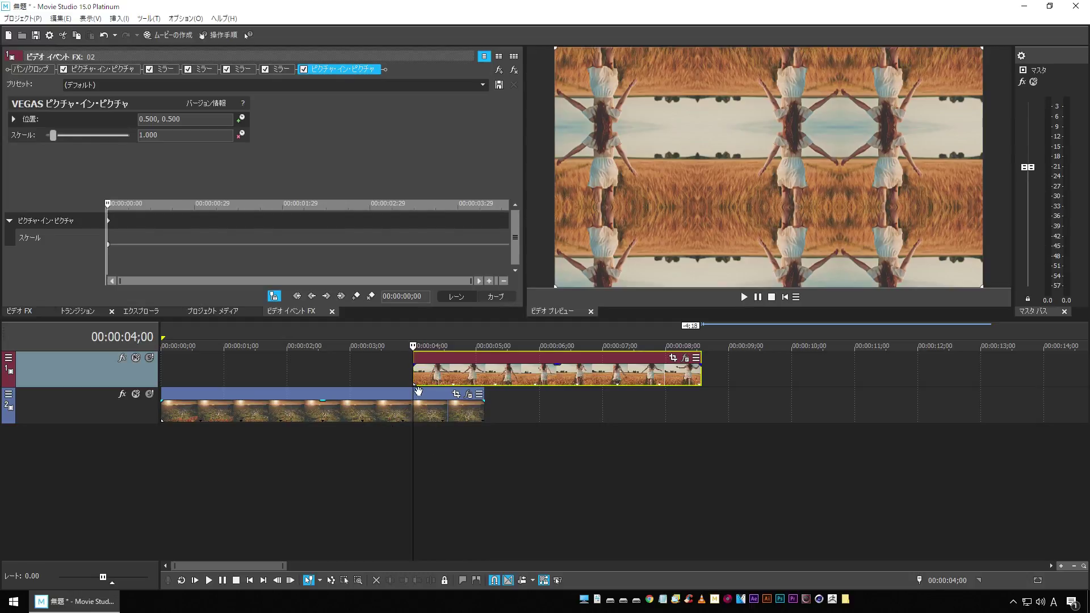
Add a scale keyframe of 3 to the second picture-in-picture effect, four frames after the start of the 02 clip.
click(23, 220)
key(Right)
key(Right)
key(Right)
key(Right)
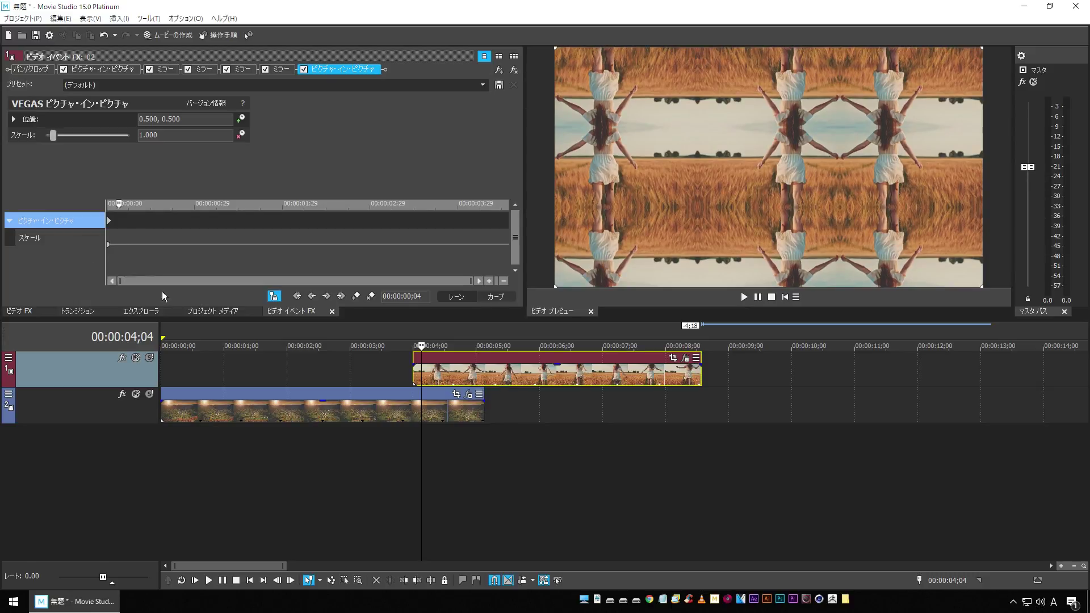
click(175, 134)
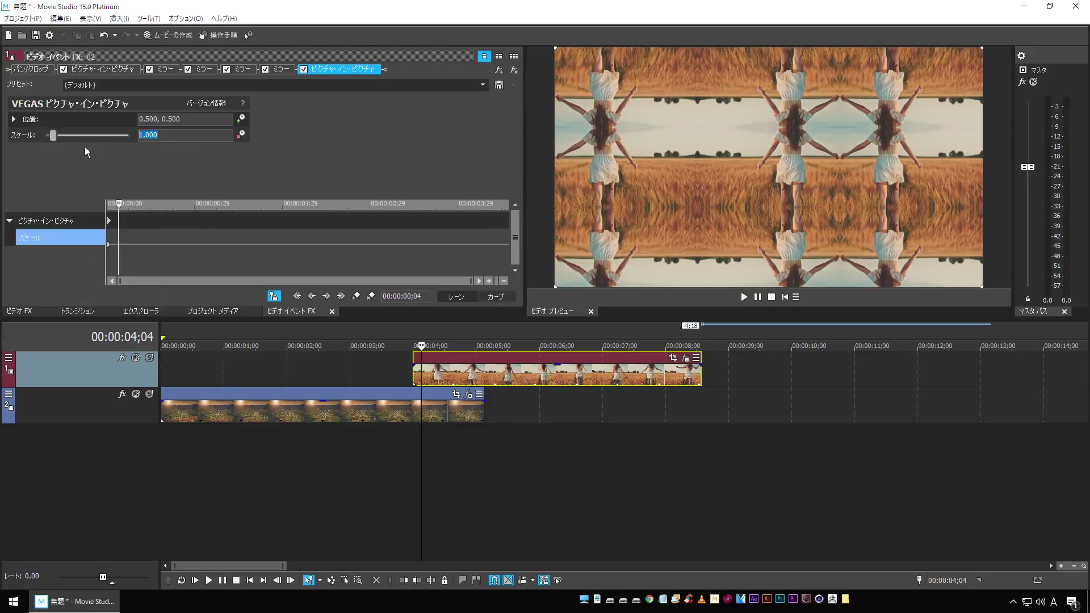
text(3)
key(Return)
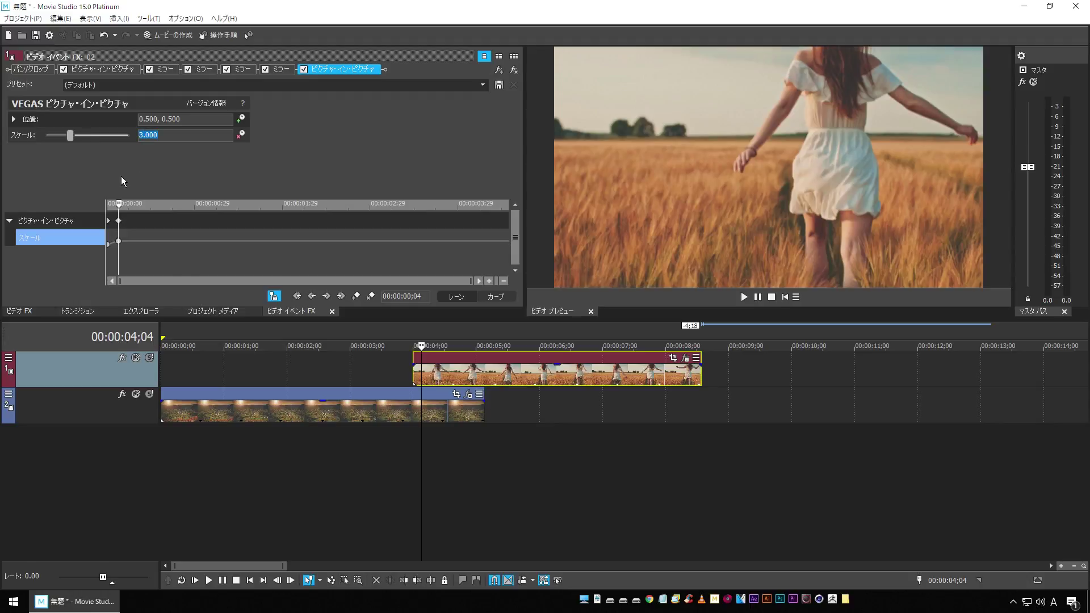
Play the timeline from just before the 02 clip to check the zoom transition.
click(403, 456)
key(space)
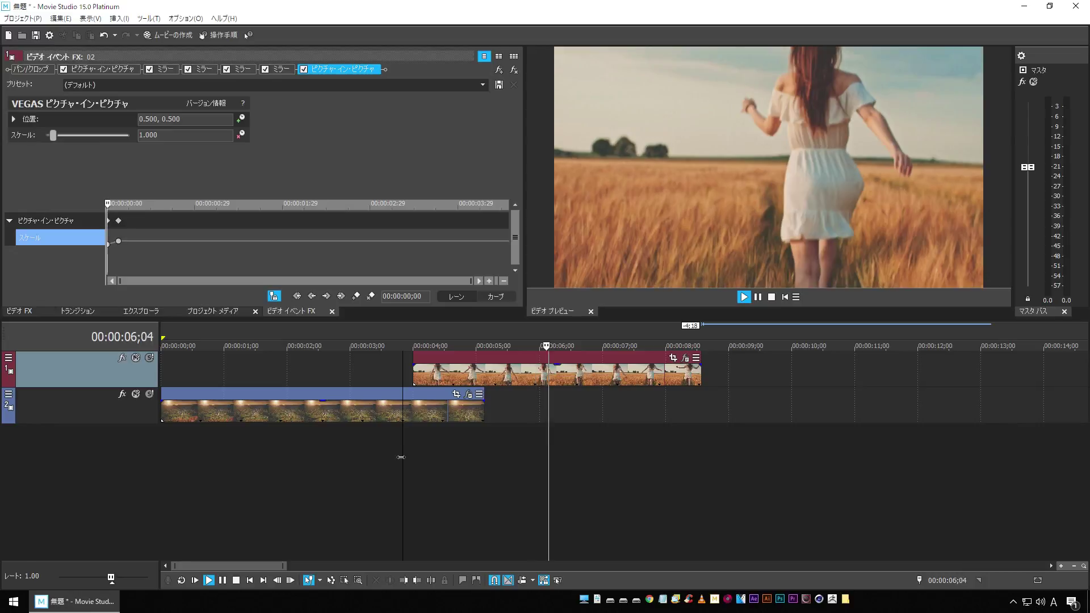
key(space)
Set the video preview quality to プレビュー (Preview), 自動 (Auto).
right_click(591, 192)
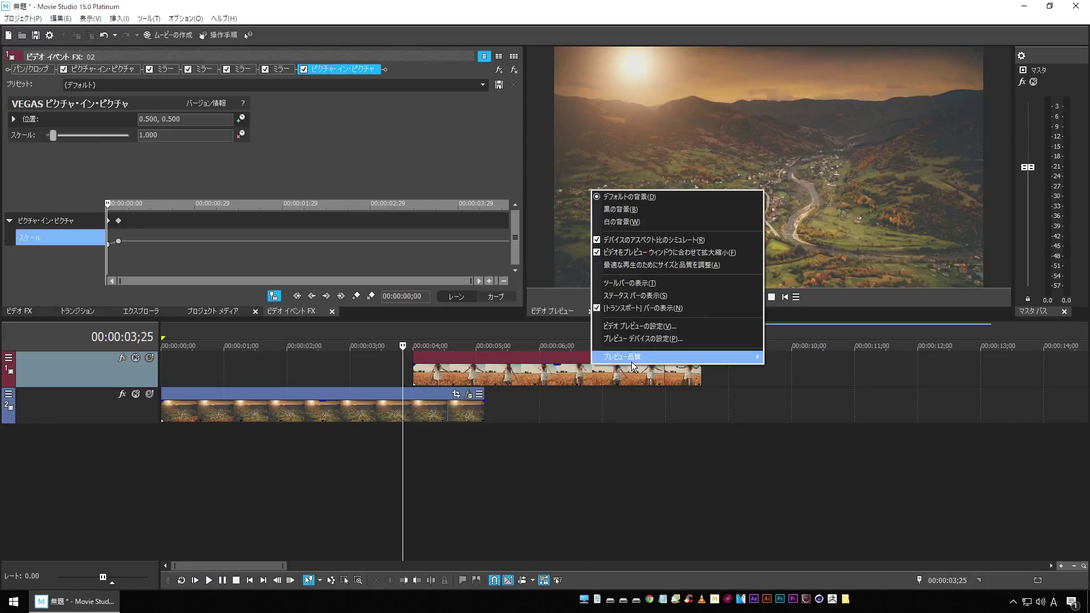
mouse_move(739, 357)
mouse_move(777, 385)
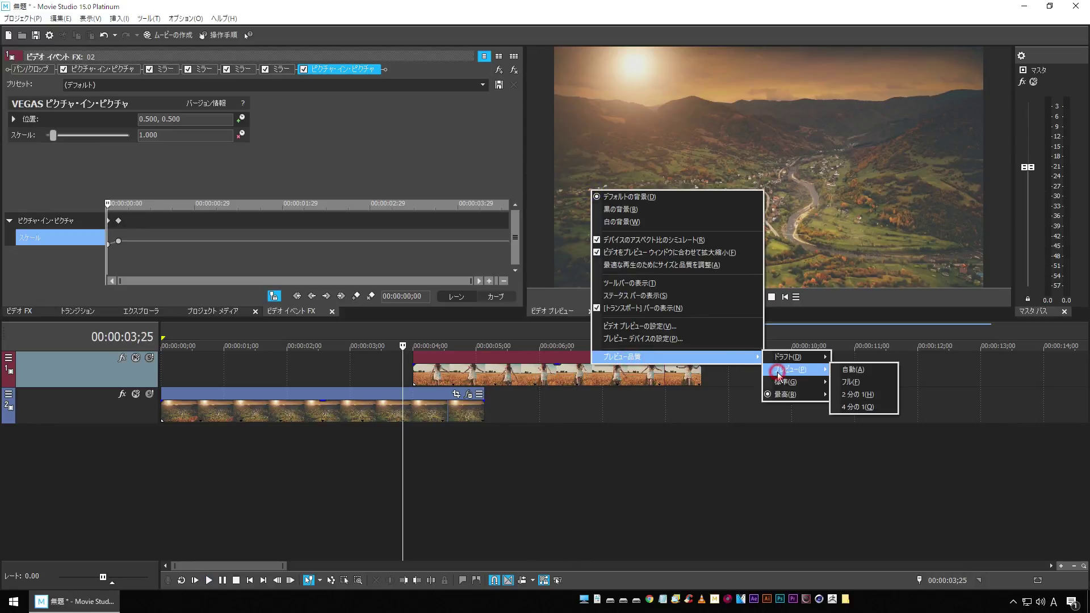
click(860, 368)
Replay the cut between clips 01 and 02 several times at the new preview quality to judge the zoom.
click(384, 451)
key(space)
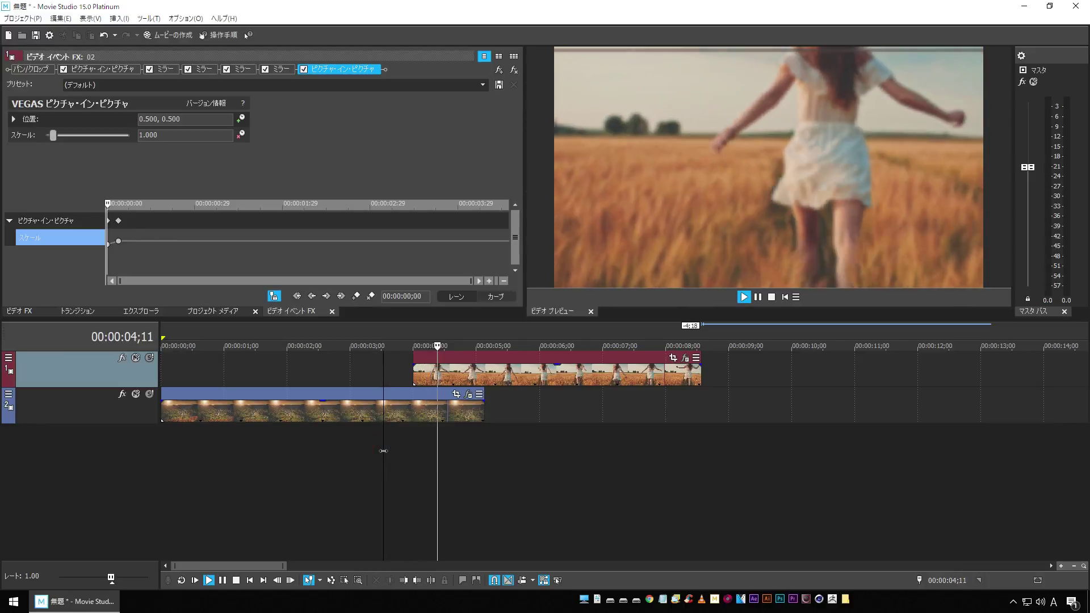
key(space)
key(space)
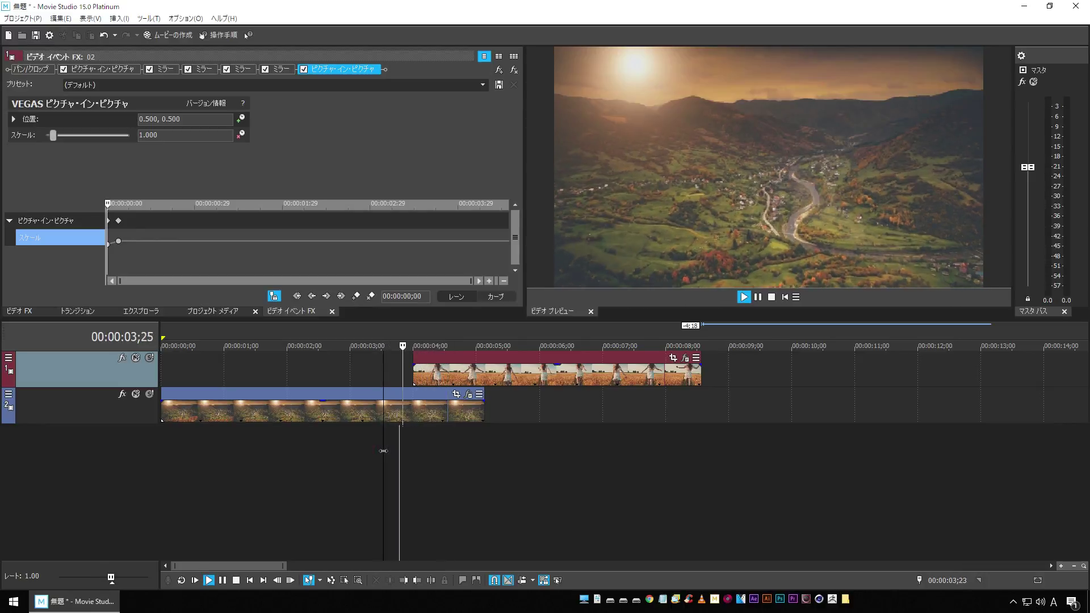
key(space)
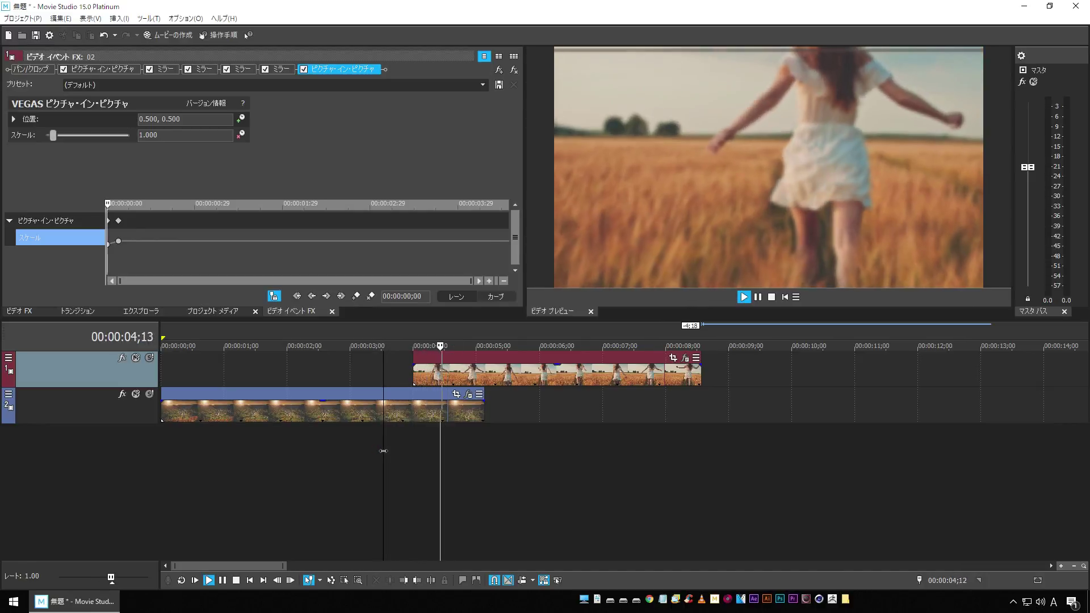
key(space)
click(414, 378)
key(space)
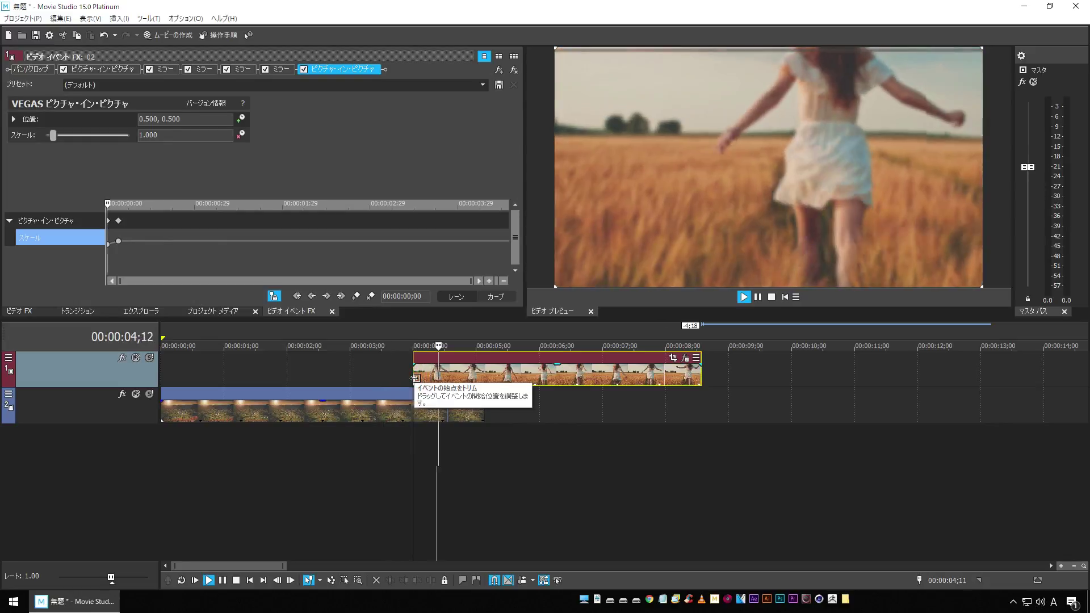
key(space)
key(space)
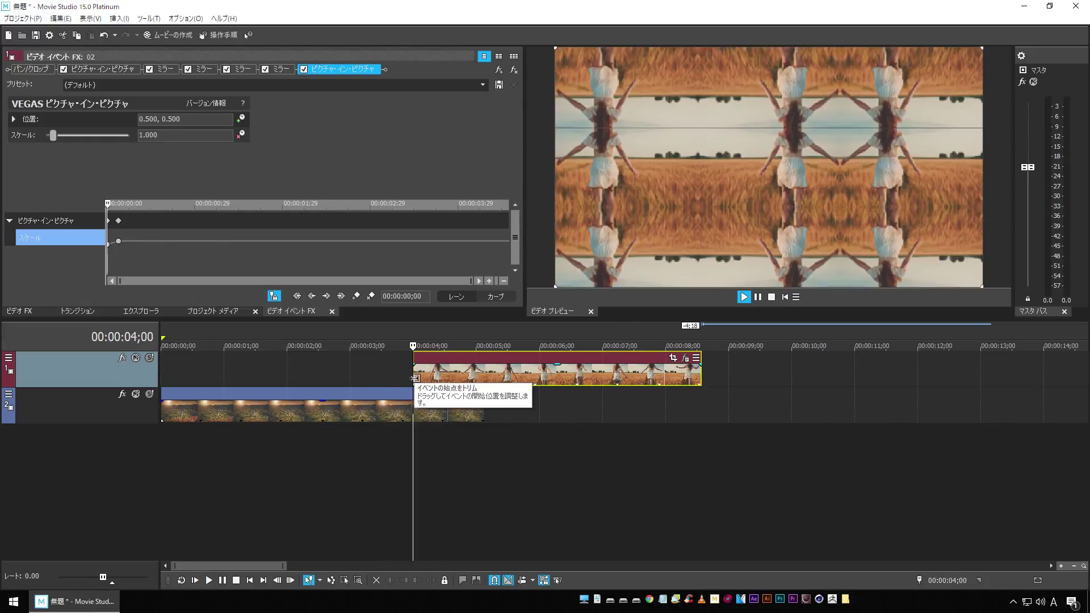
key(space)
key(space)
key(space)
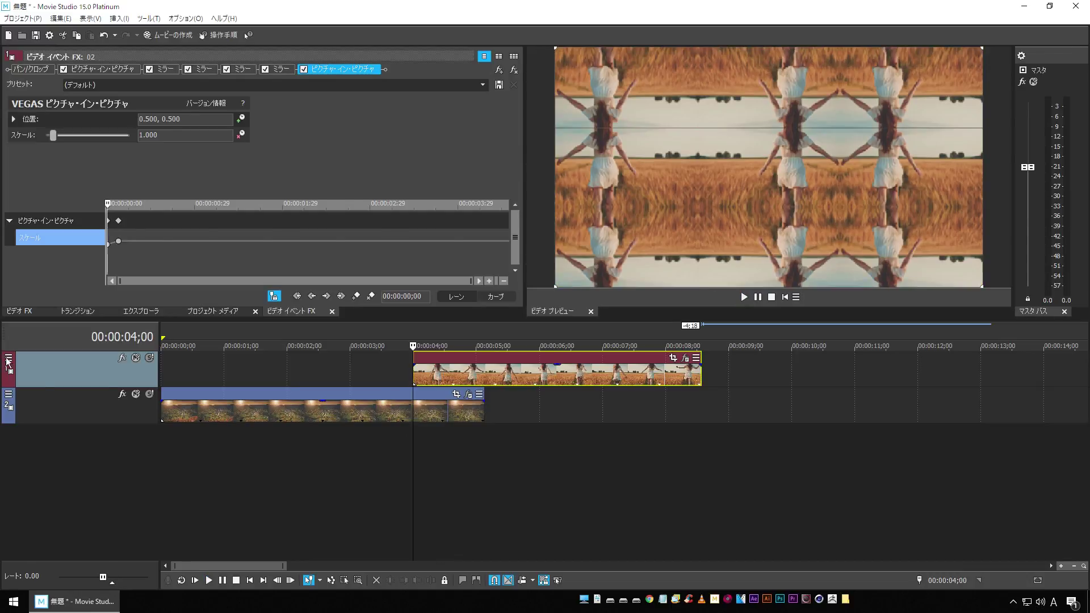
Mute the upper track to inspect clip 01's zoom, and move the 02 clip four frames later to start at 00:00:04;04.
click(136, 359)
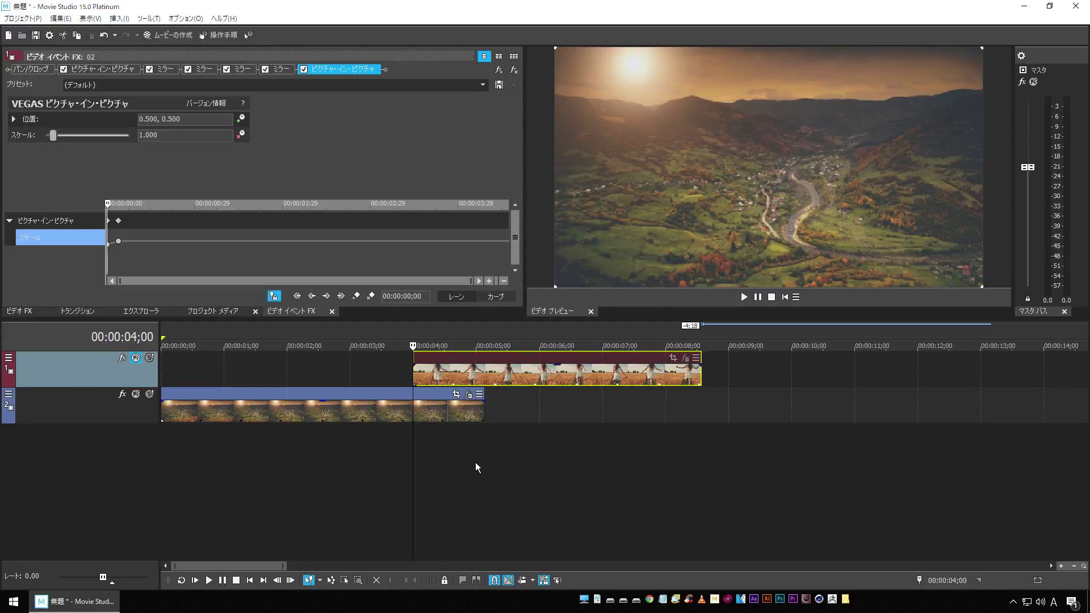
key(space)
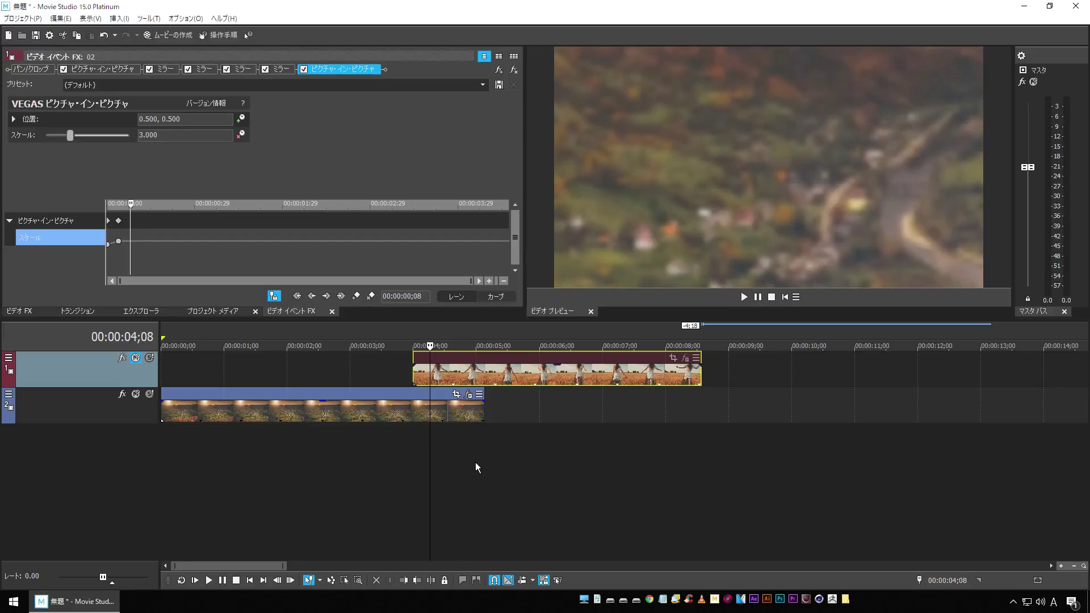
key(space)
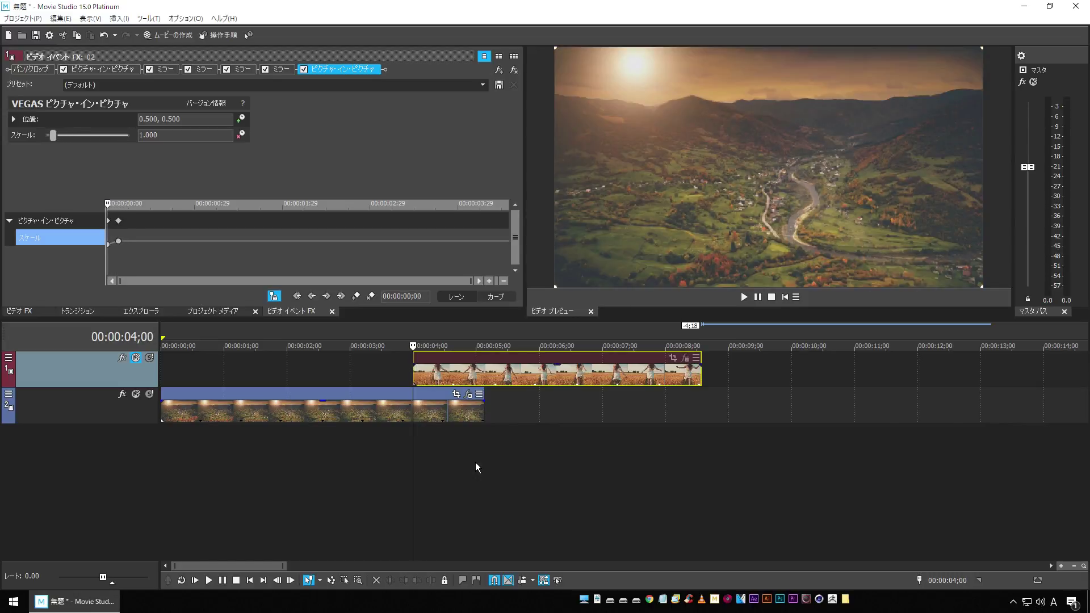
key(space)
key(ctrl+z)
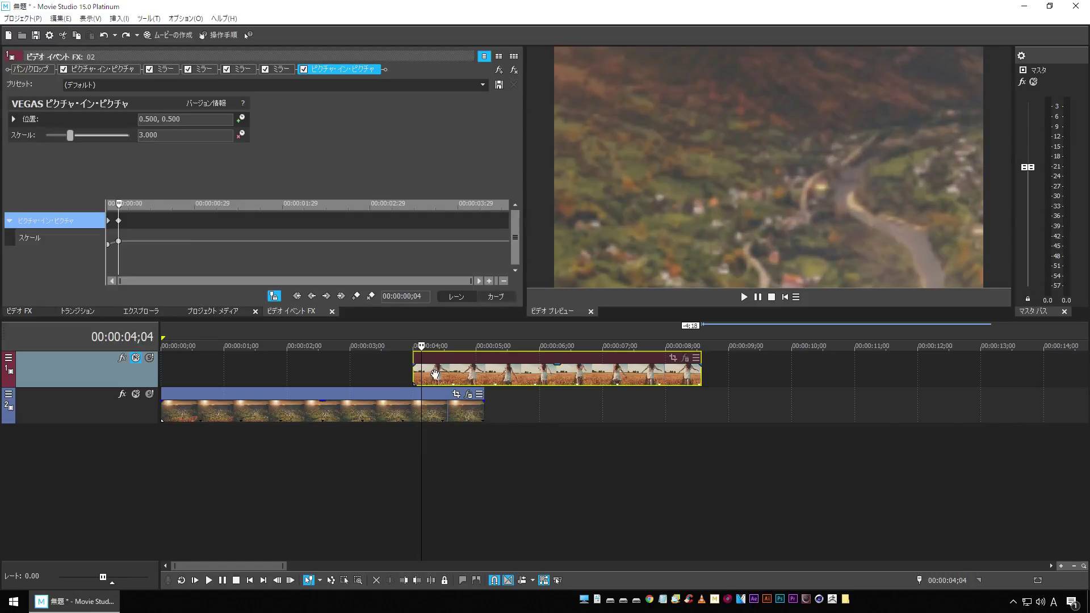
drag(437, 375, 446, 376)
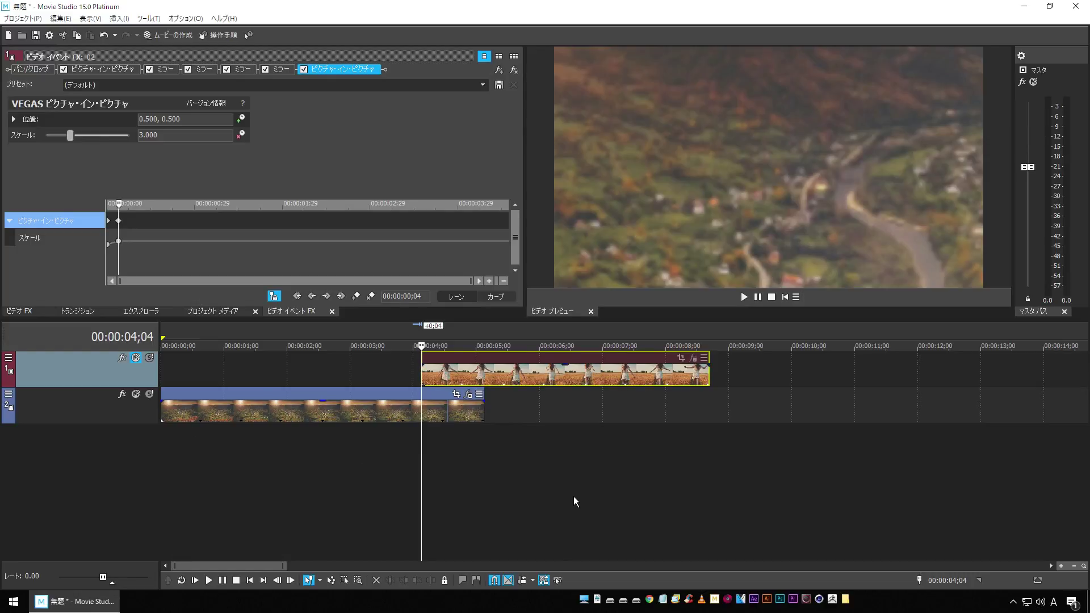
Compare the overlap with the upper track unmuted, and give the 02 clip a three-frame fade-in.
key(space)
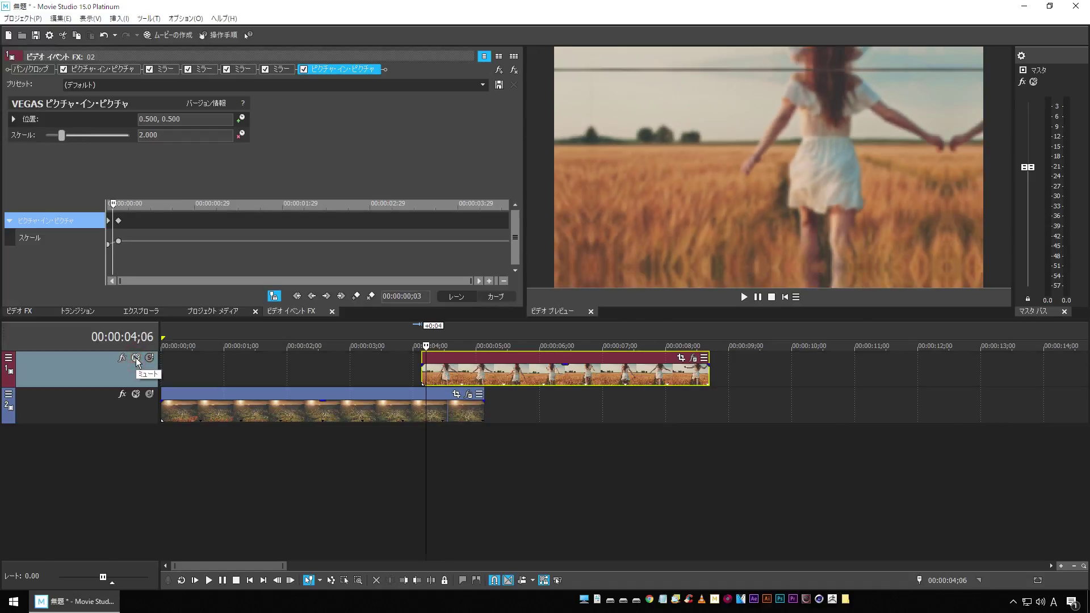
key(space)
key(space)
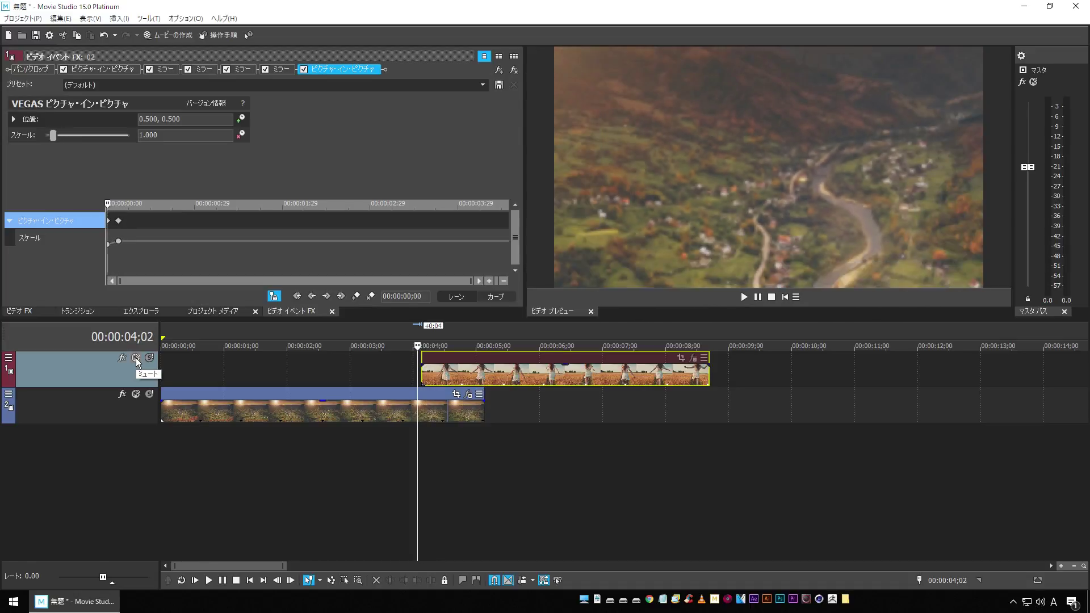
click(136, 359)
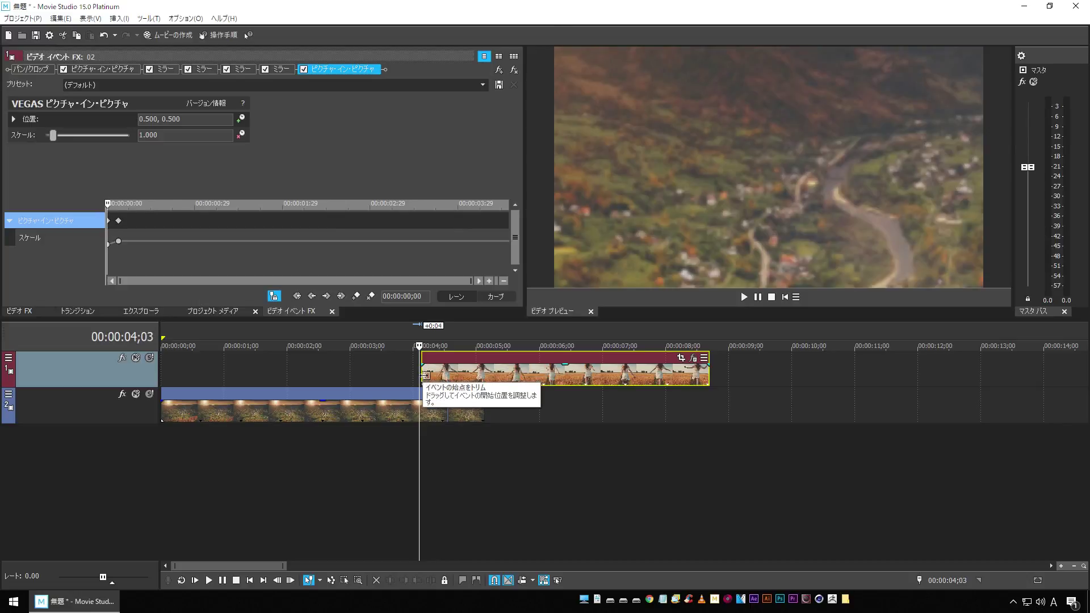
drag(422, 354, 427, 367)
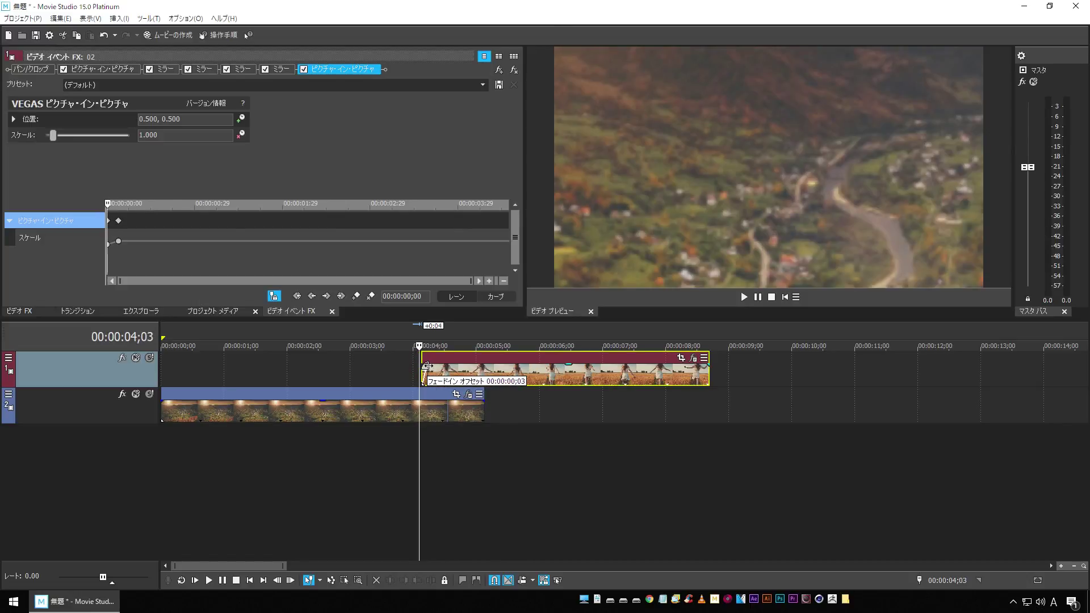
Play the transition repeatedly from before the 02 clip to check the shifted timing and fade-in.
click(354, 460)
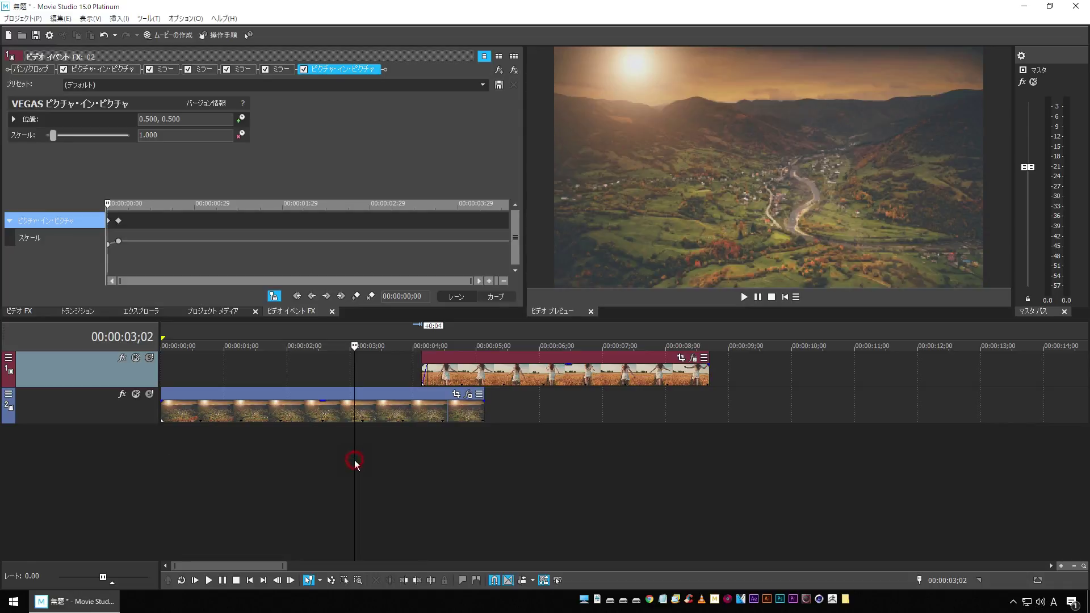
key(space)
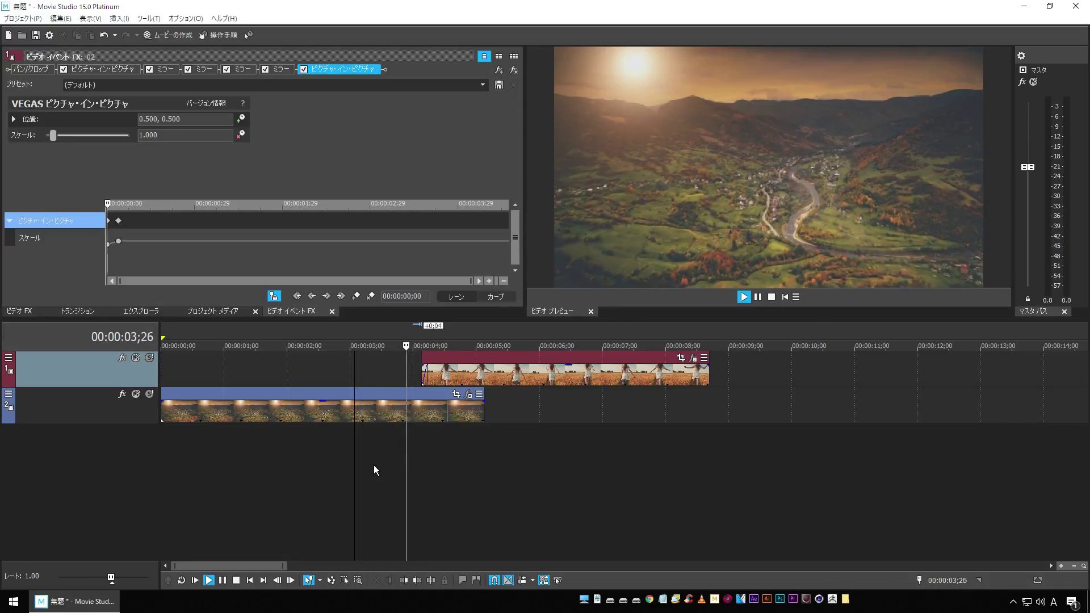
key(space)
click(409, 450)
click(388, 459)
click(386, 454)
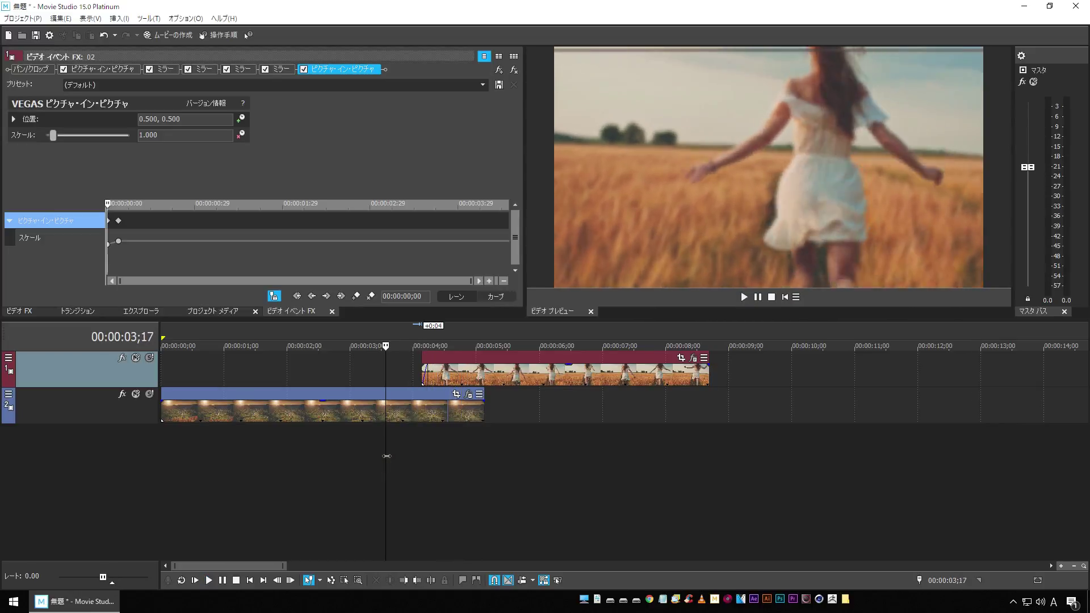
click(386, 456)
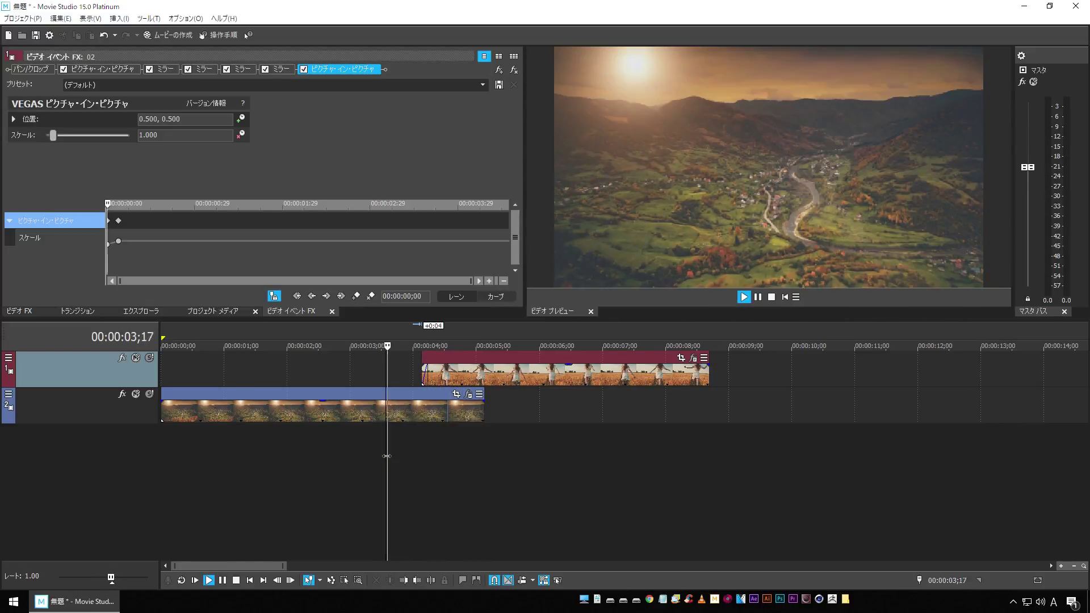